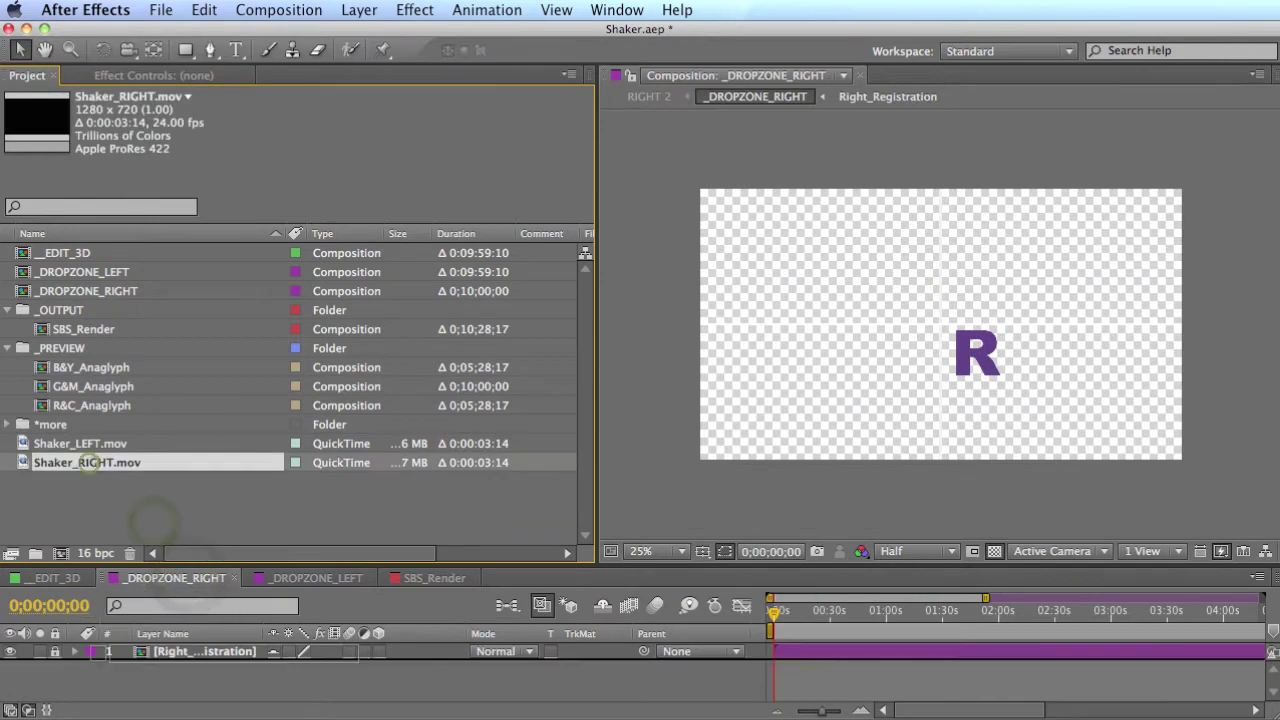
# Add Shaker_LEFT.mov to the _DROPZONE_LEFT composition as a layer.
pyautogui.click(316, 578)
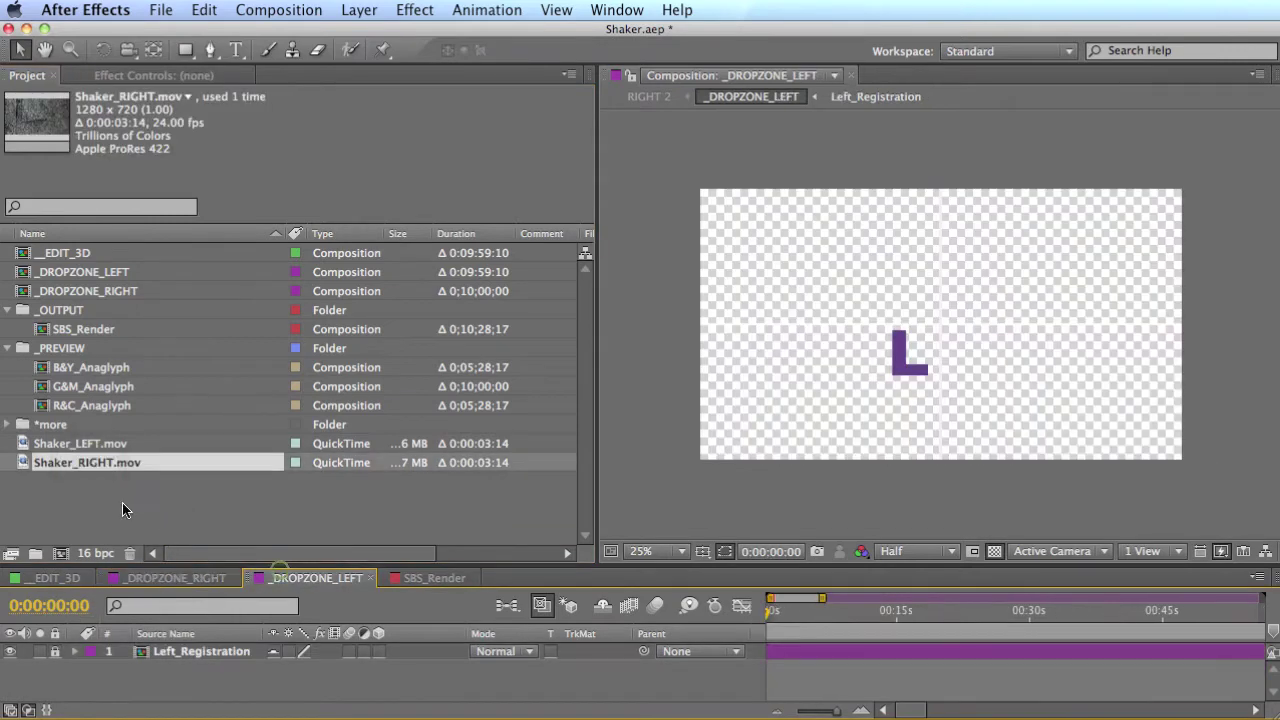
pyautogui.moveTo(103, 441); pyautogui.dragTo(198, 653)
pyautogui.click(200, 495)
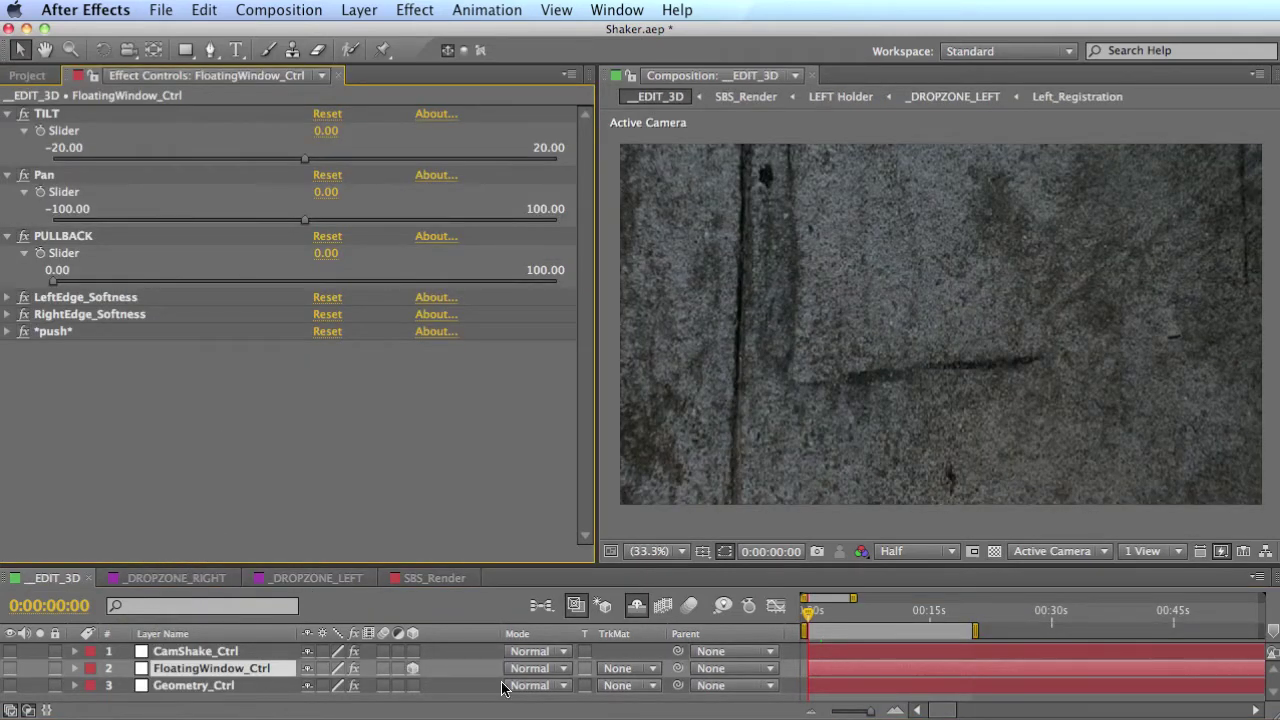
# Step through the opening frames of __EDIT_3D to examine where the 3 and the Z collide.
pyautogui.moveTo(843, 612); pyautogui.dragTo(888, 612)
pyautogui.press('pagedown')
pyautogui.press('pagedown')
pyautogui.press('pagedown')
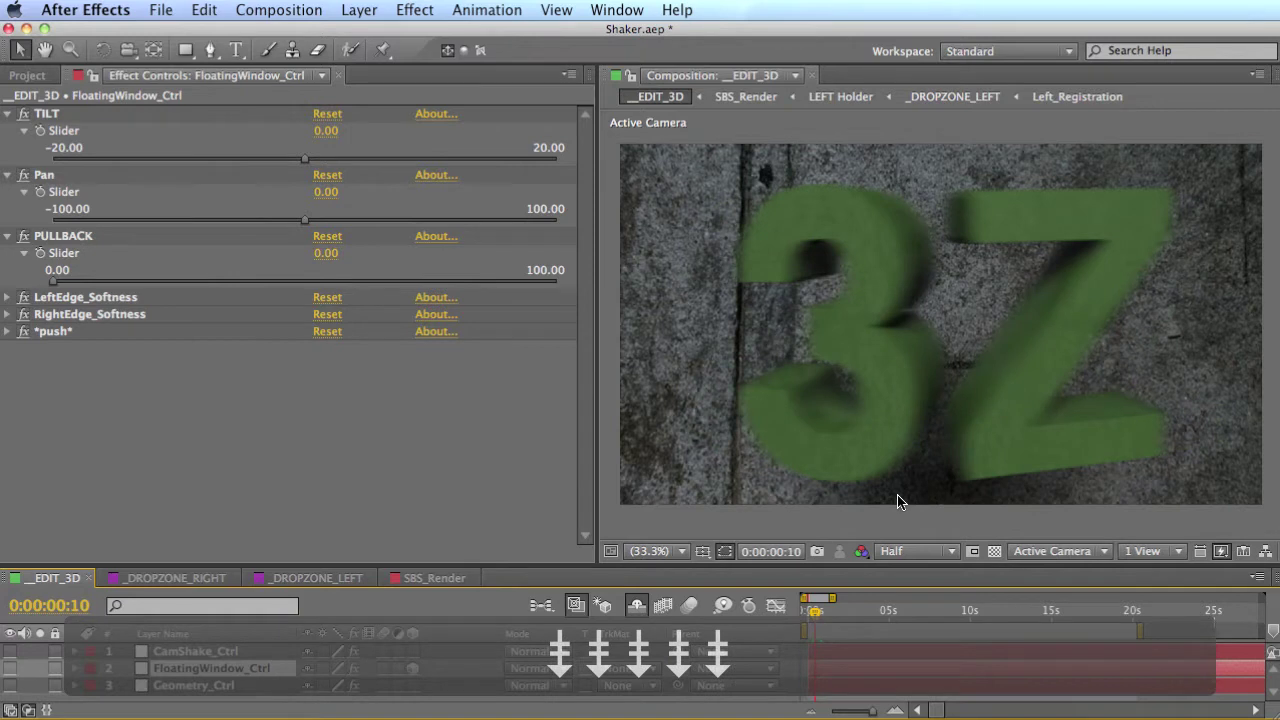
pyautogui.press('pagedown')
pyautogui.press('pageup')
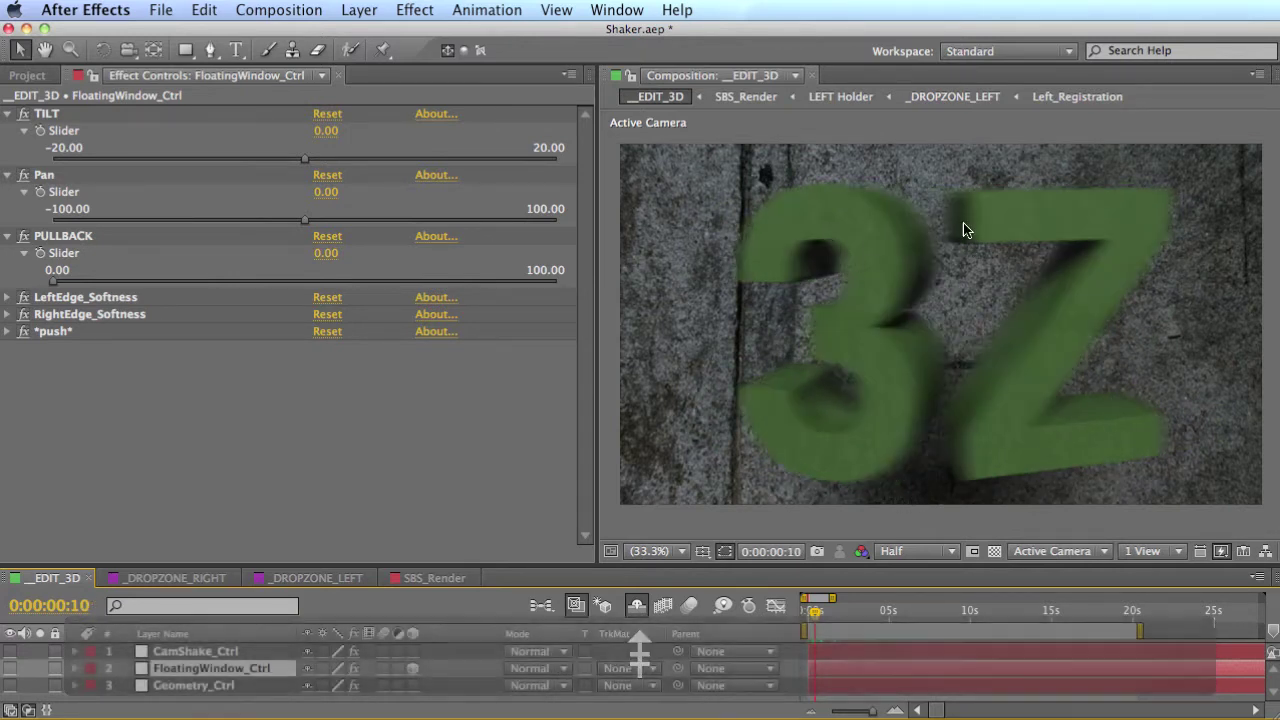
pyautogui.press('pagedown')
pyautogui.press('pagedown')
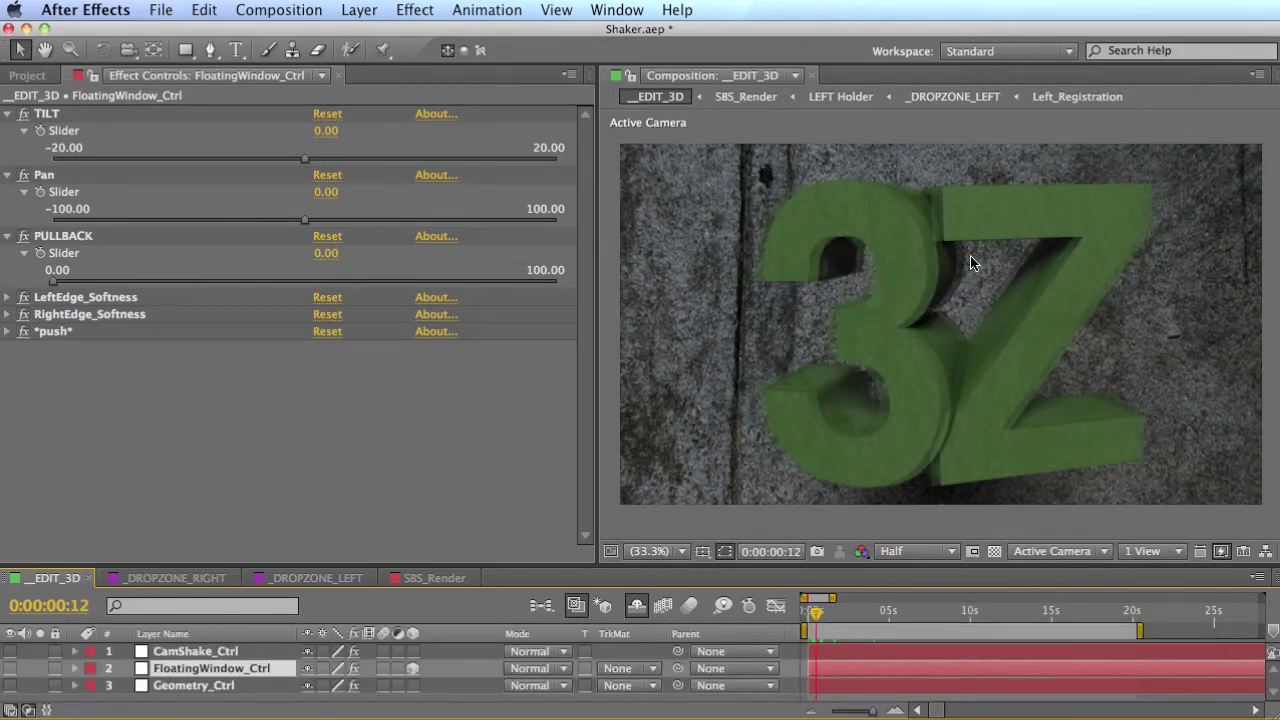
# Set the Shake_Frequency slider of the CamShake_Ctrl layer to 6.
pyautogui.click(214, 655)
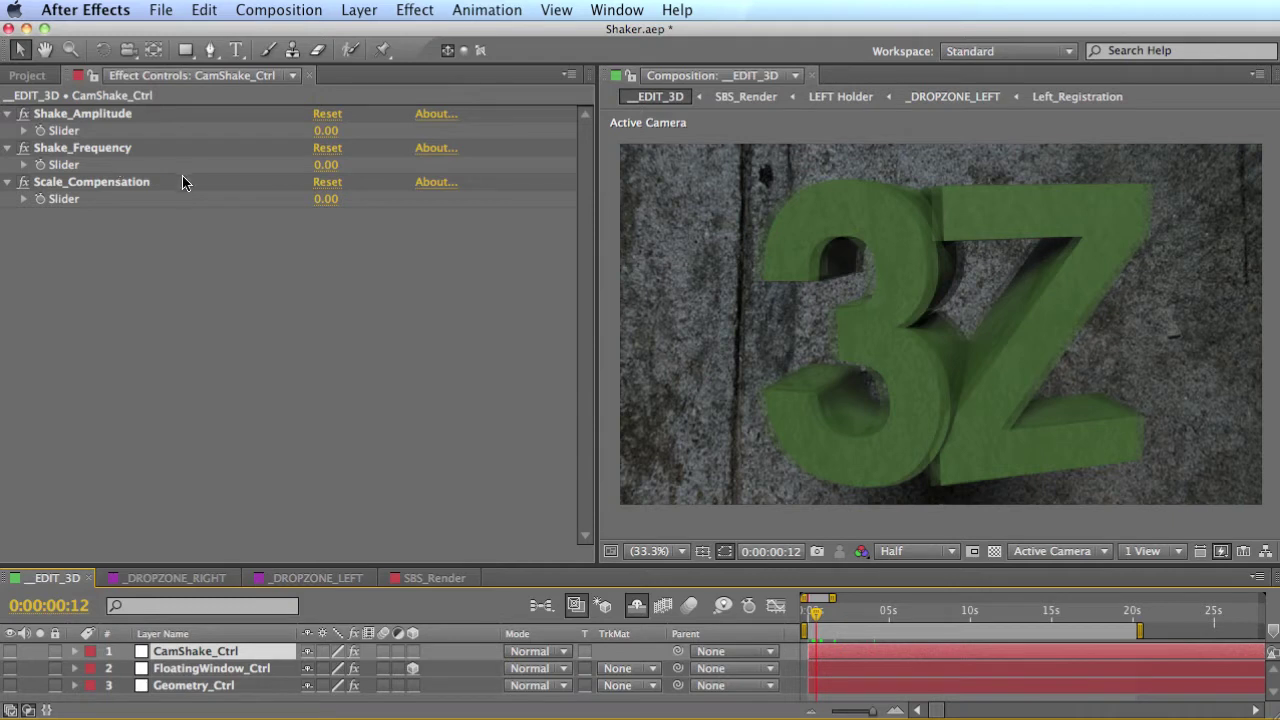
pyautogui.click(303, 260)
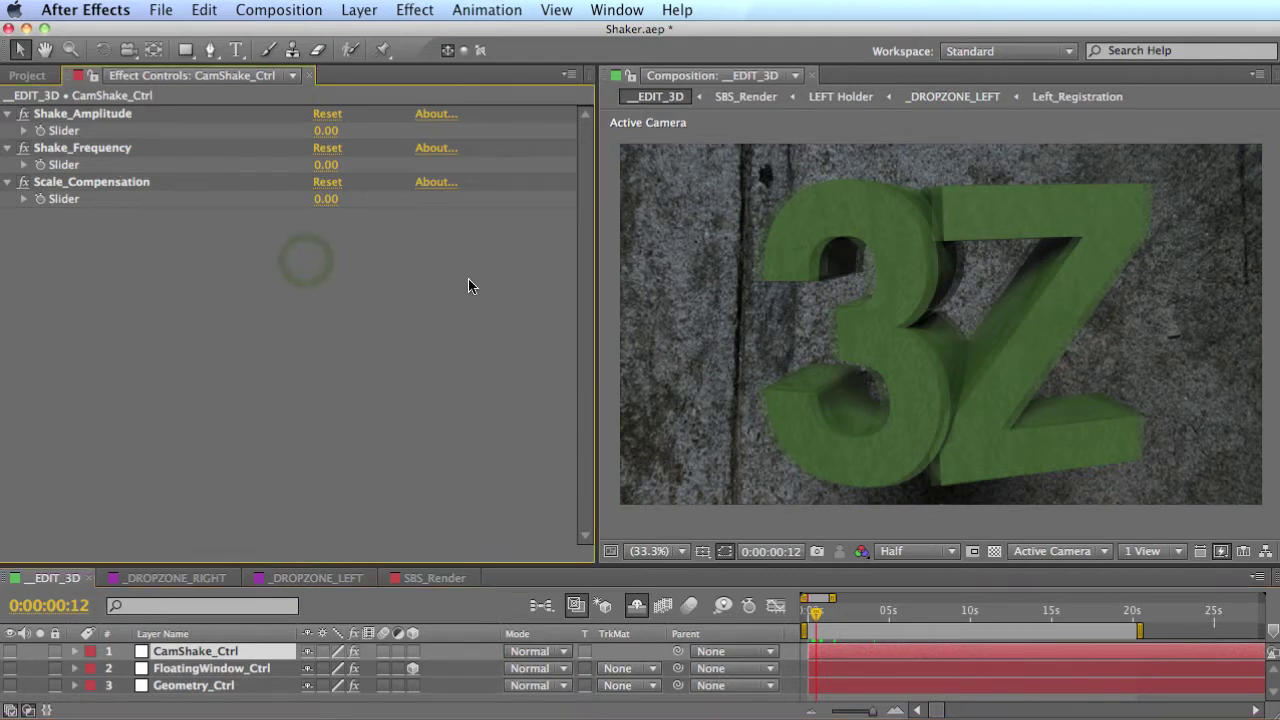
pyautogui.click(324, 165)
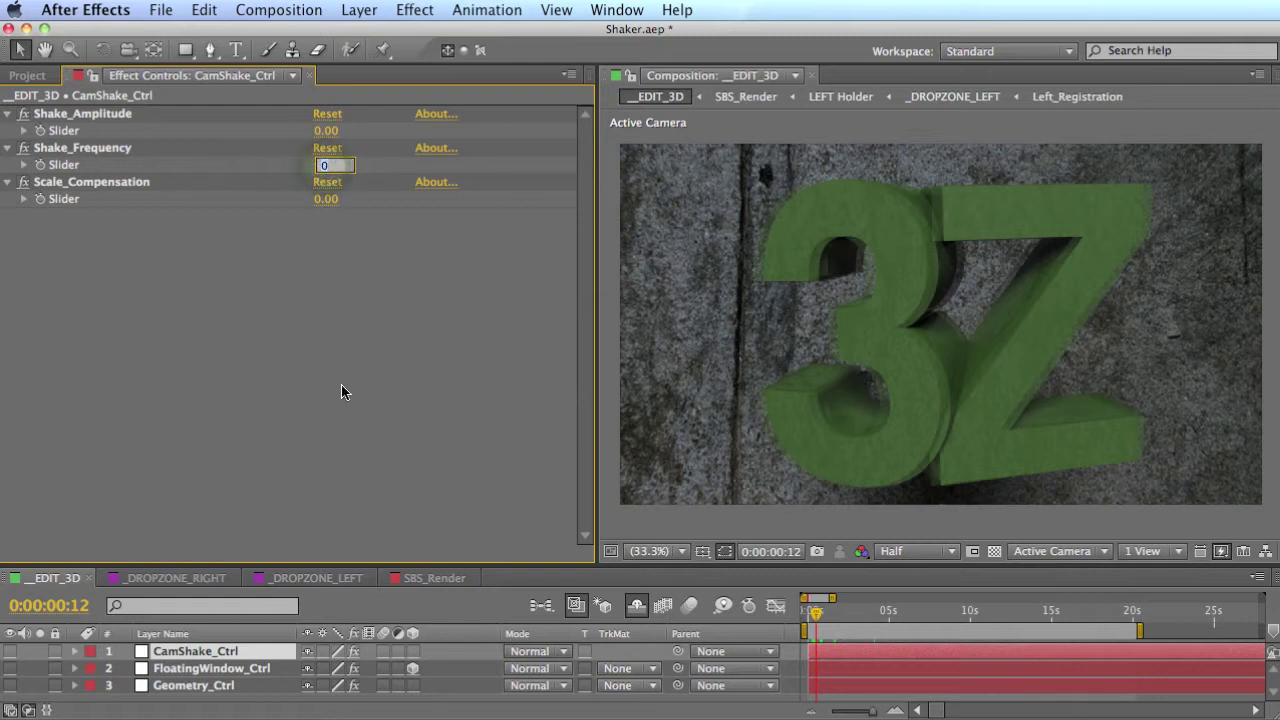
pyautogui.write('6')
pyautogui.click(371, 251)
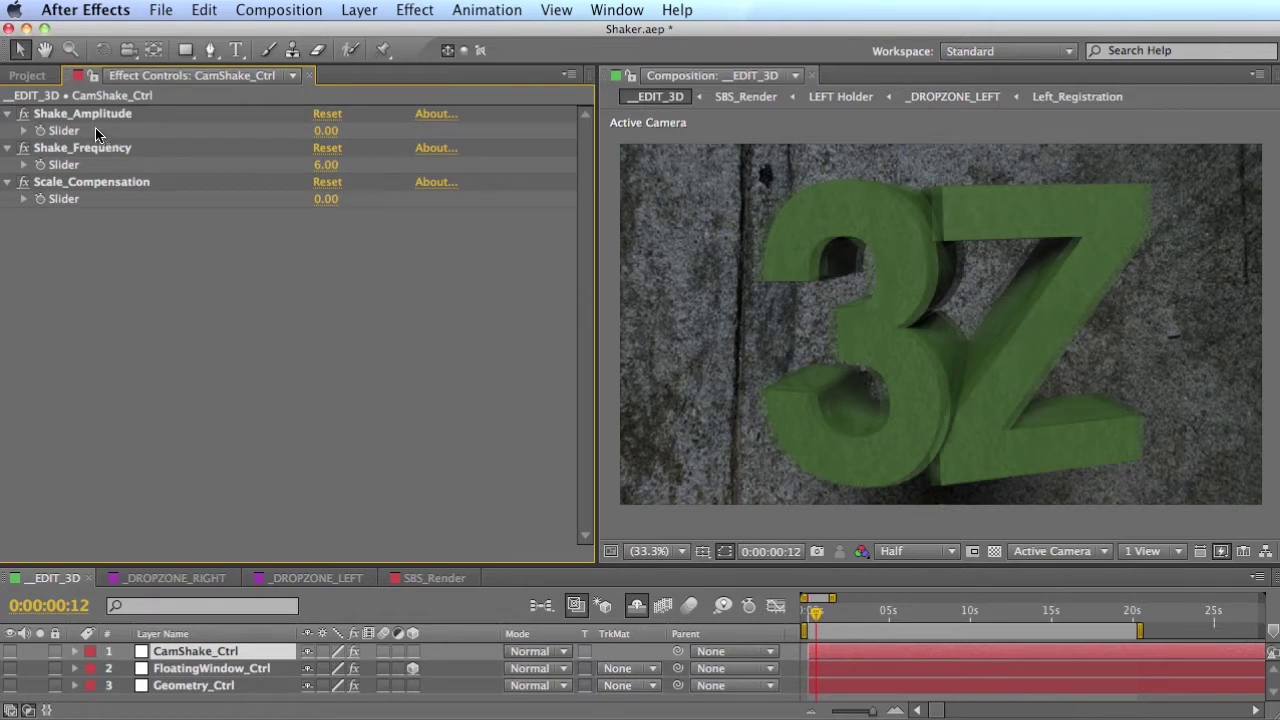
# Try a Shake_Amplitude of 69 on CamShake_Ctrl and reset the slider to its default.
pyautogui.moveTo(325, 130); pyautogui.dragTo(450, 130)
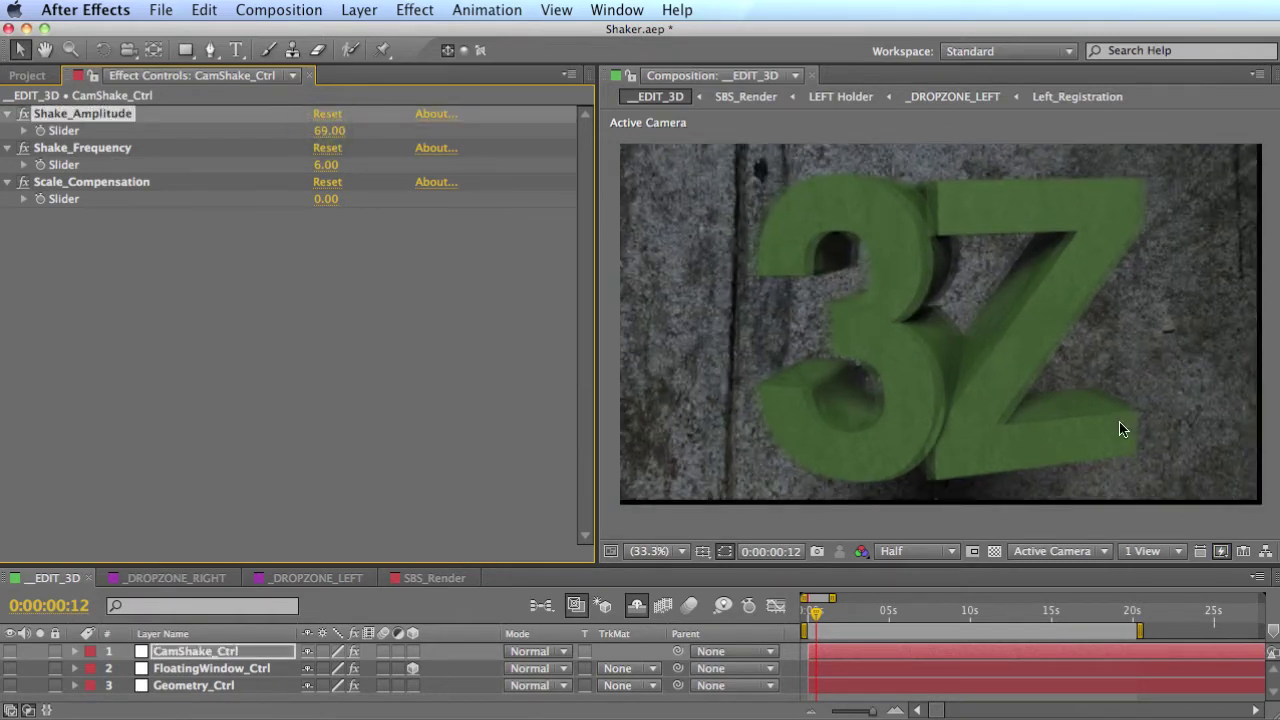
pyautogui.click(327, 113)
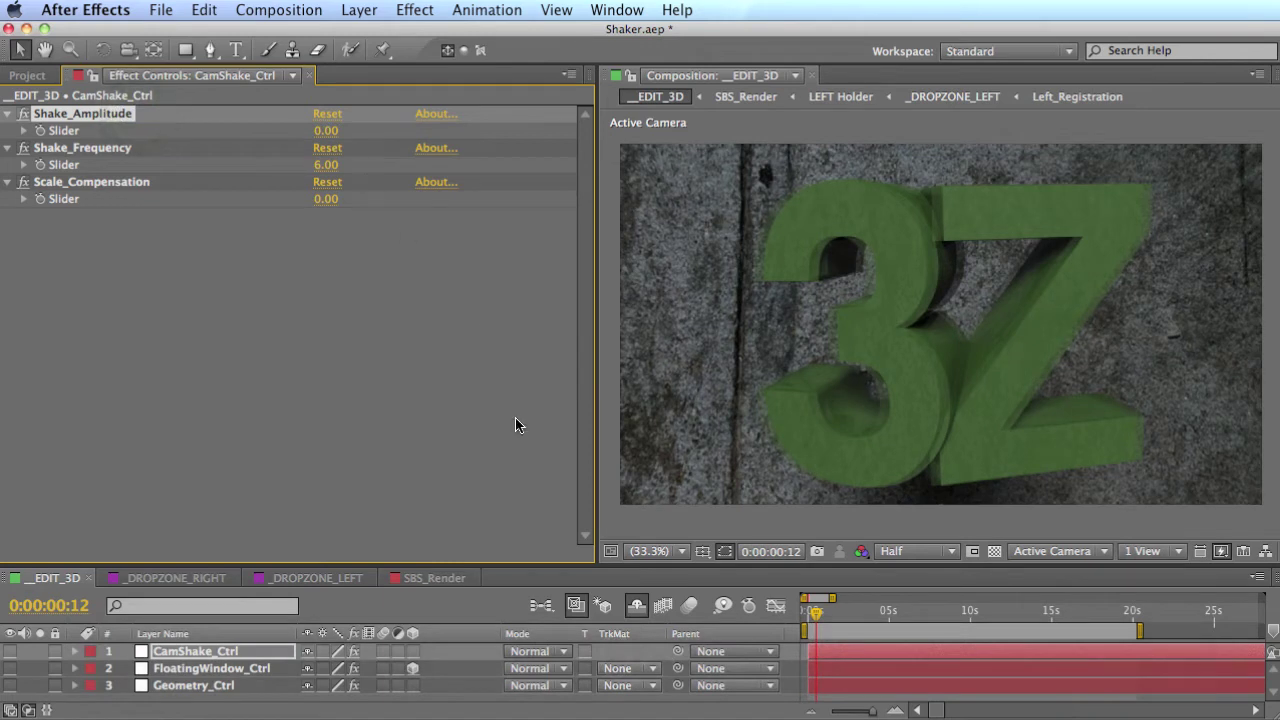
pyautogui.click(410, 532)
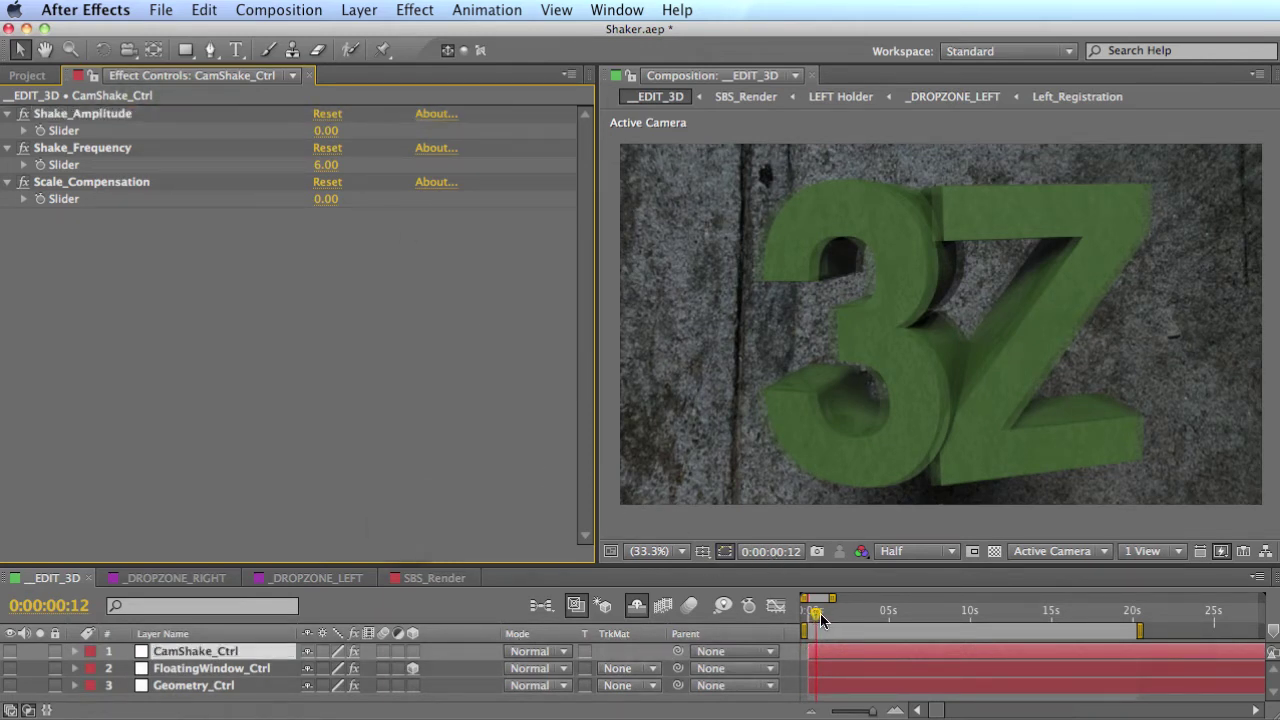
# Go back and forth through the frames around the letters' collision and stop at the impact frame, 0:00:00:11.
pyautogui.press('pageup')
pyautogui.press('pageup')
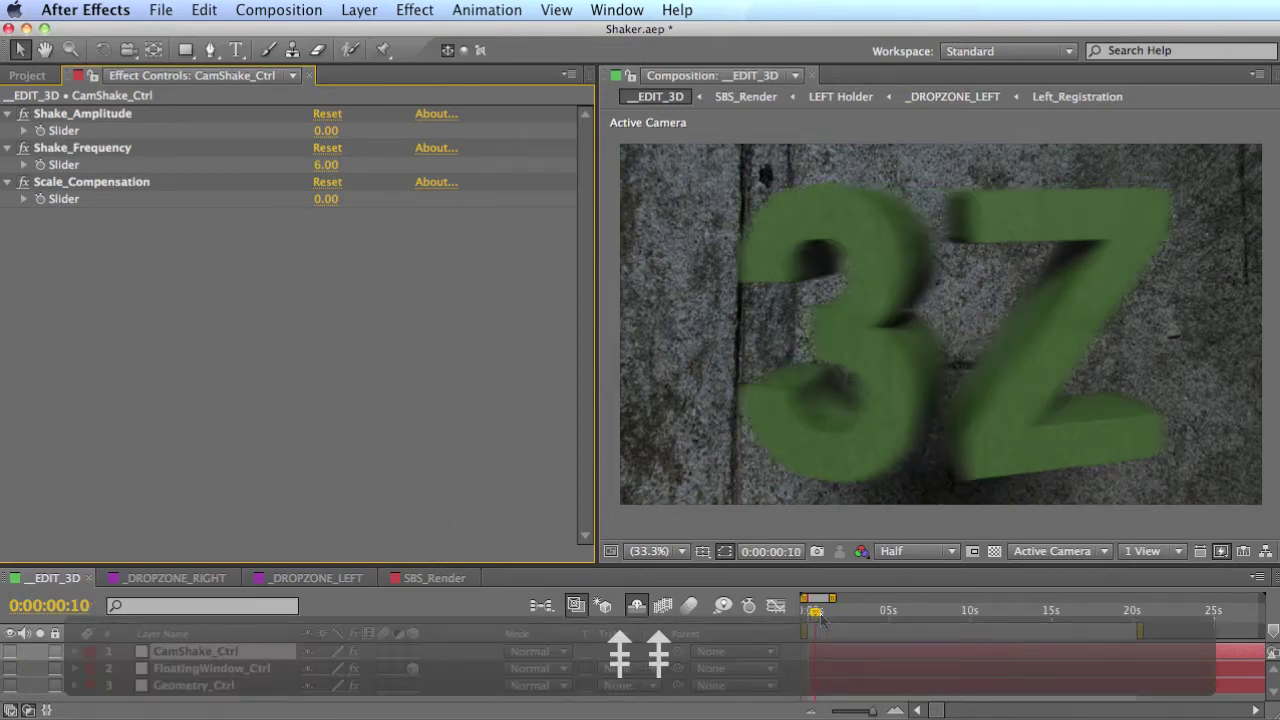
pyautogui.press('pageup')
pyautogui.press('pagedown')
pyautogui.press('pagedown')
pyautogui.press('pageup')
pyautogui.press('pageup')
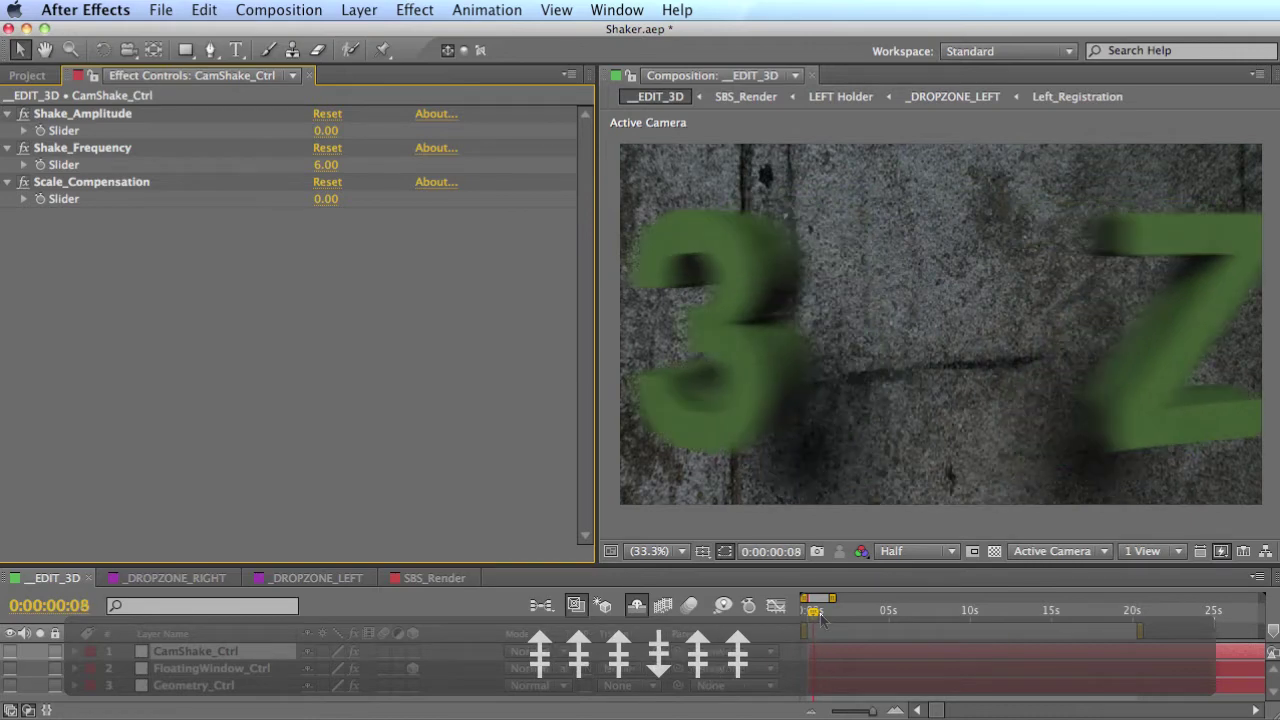
pyautogui.press('pagedown')
pyautogui.press('pagedown')
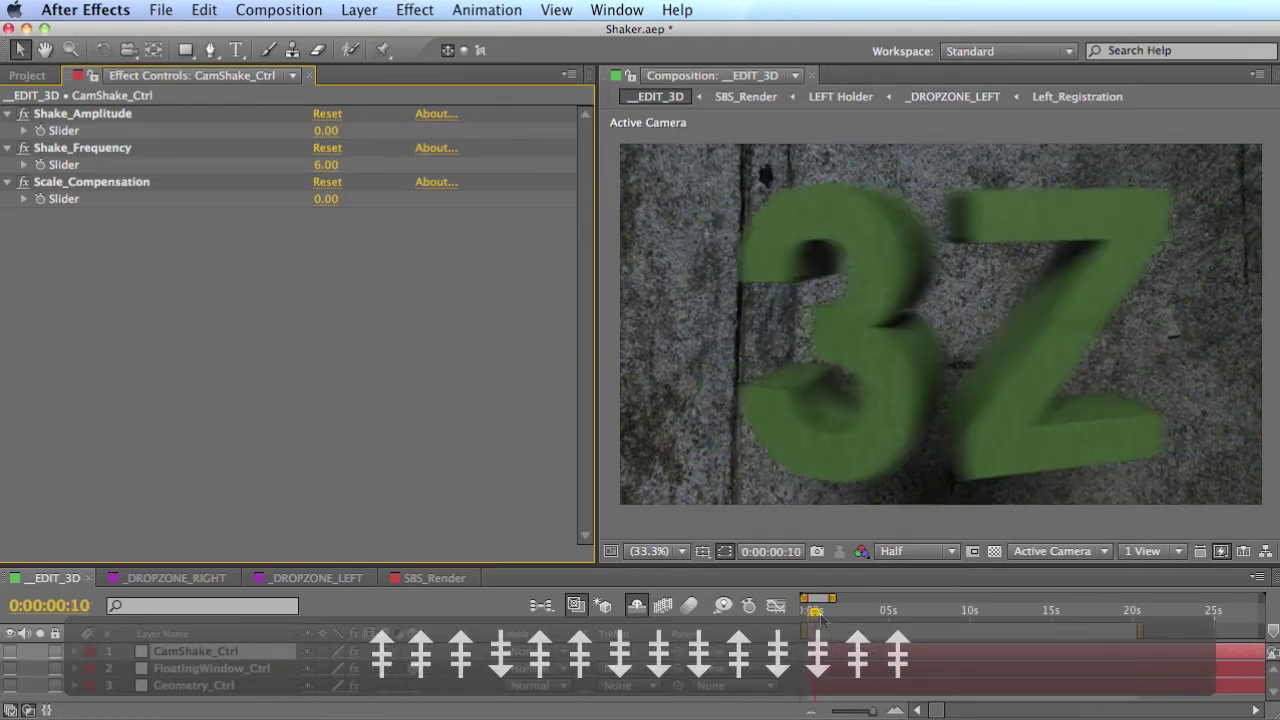
pyautogui.press('pagedown')
pyautogui.press('pageup')
pyautogui.press('pagedown')
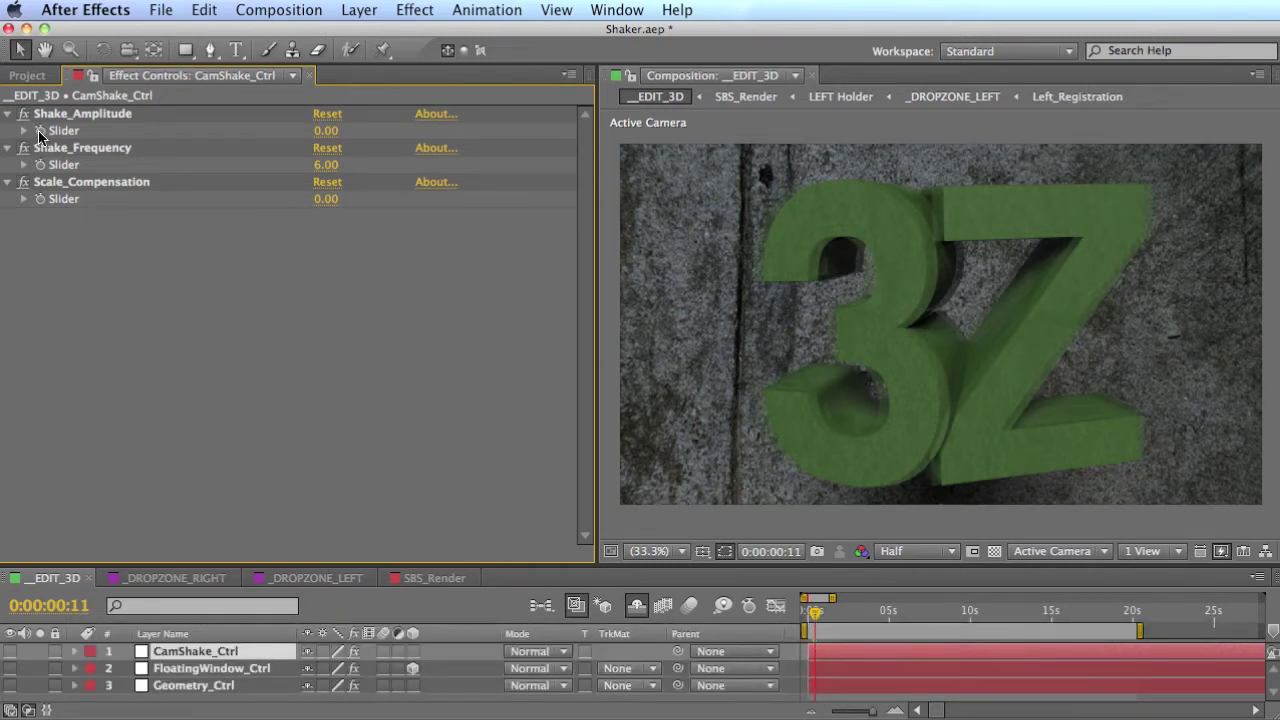
# Turn on keyframing for the Shake_Amplitude slider at 0:00:00:11 and reveal the animated properties of CamShake_Ctrl.
pyautogui.click(40, 131)
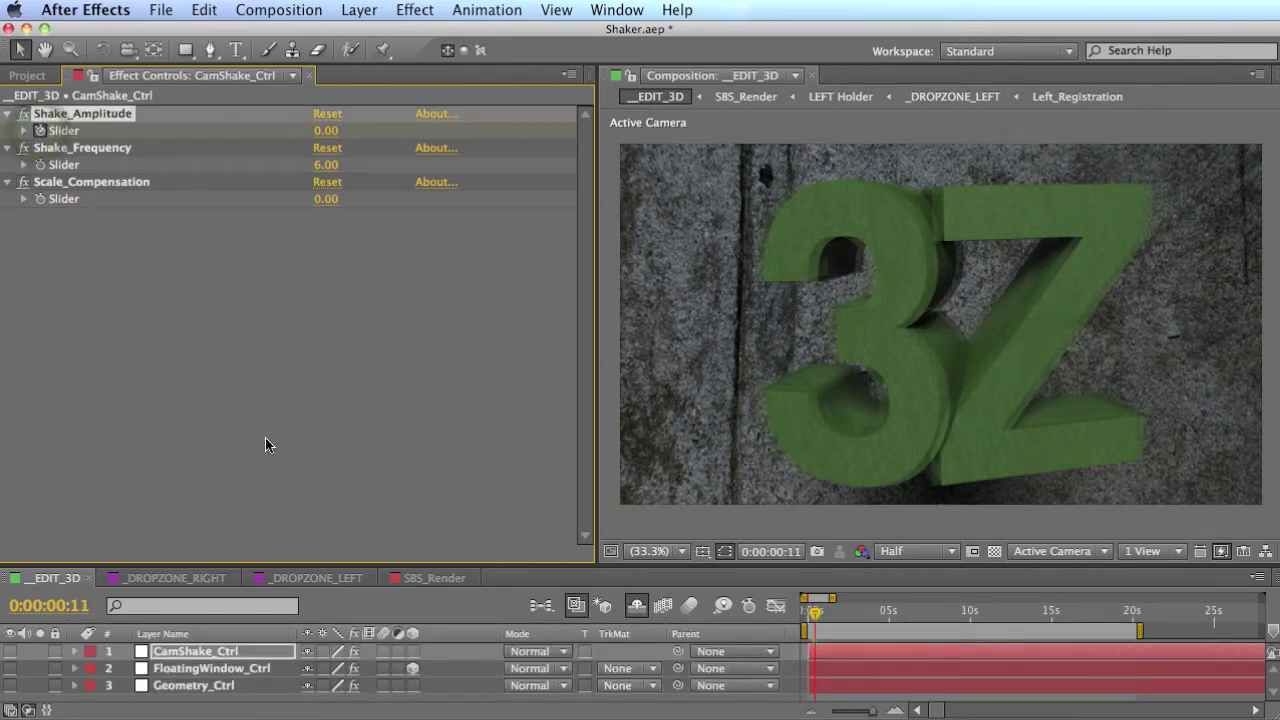
pyautogui.click(313, 470)
pyautogui.click(234, 651)
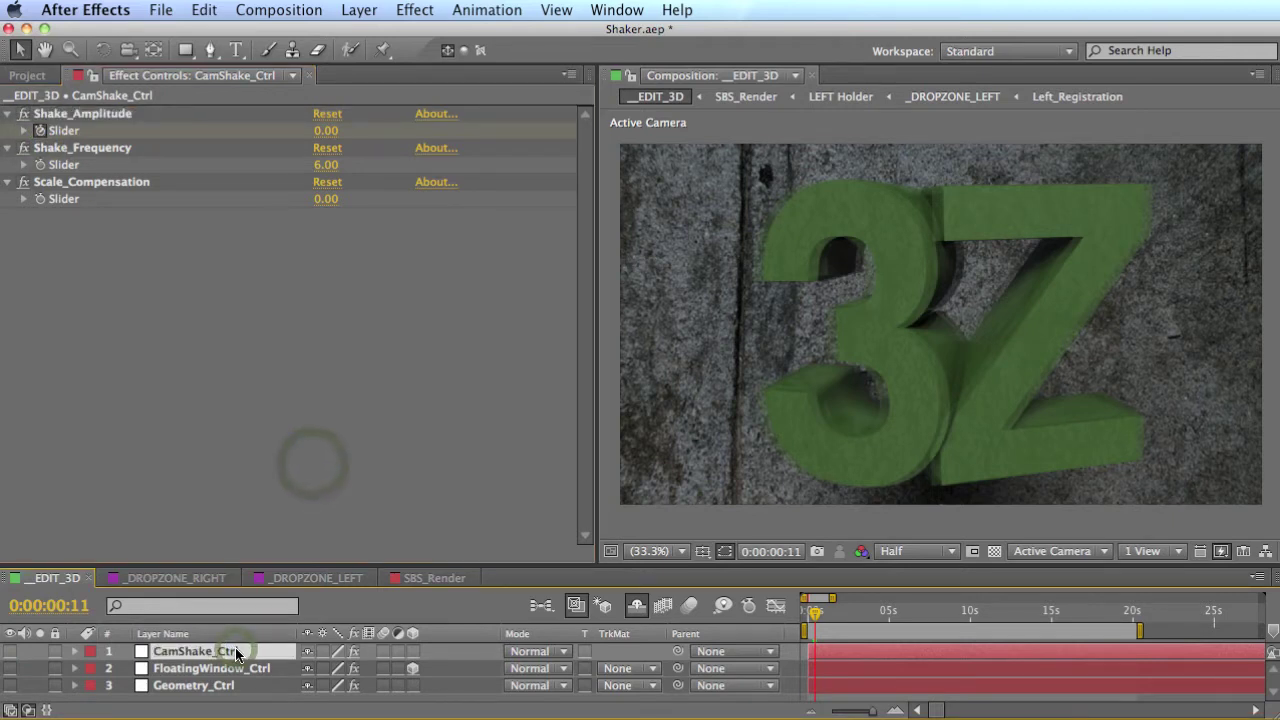
pyautogui.press('u')
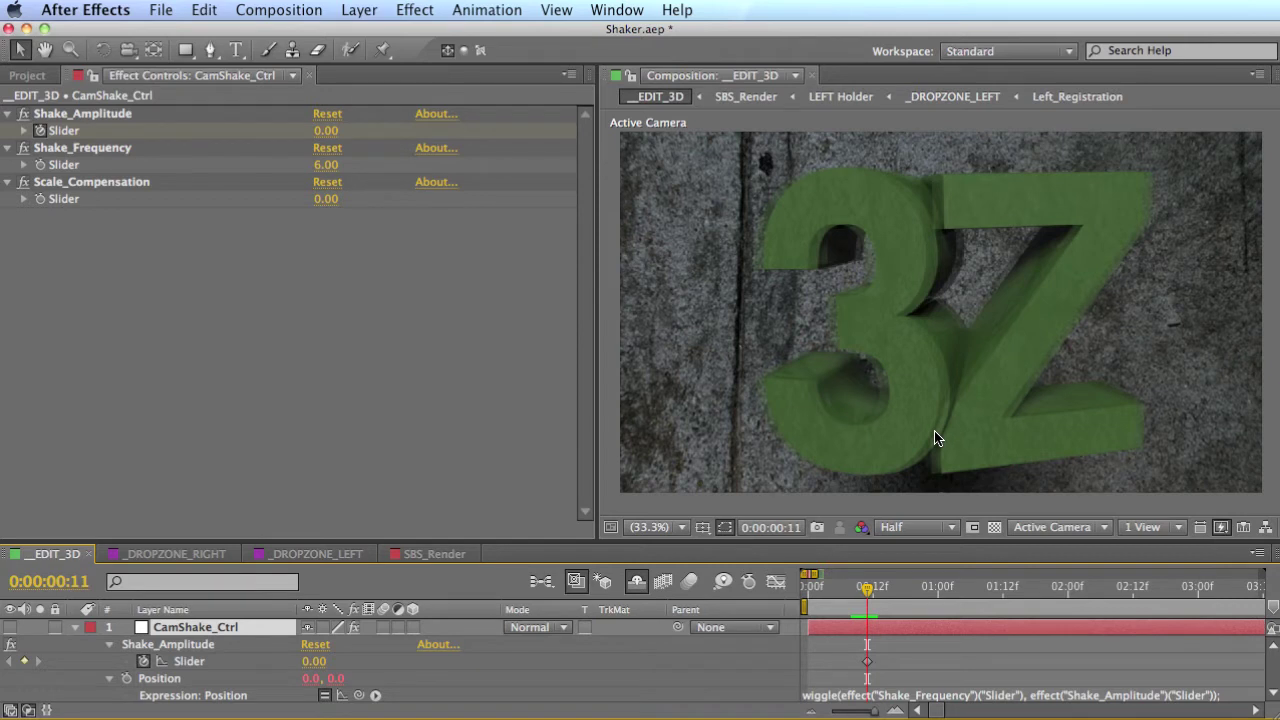
# Add a Shake_Amplitude keyframe of 0 at 0:00:00:10 and set the keyframe at 0:00:00:11 to 25.
pyautogui.press('pageup')
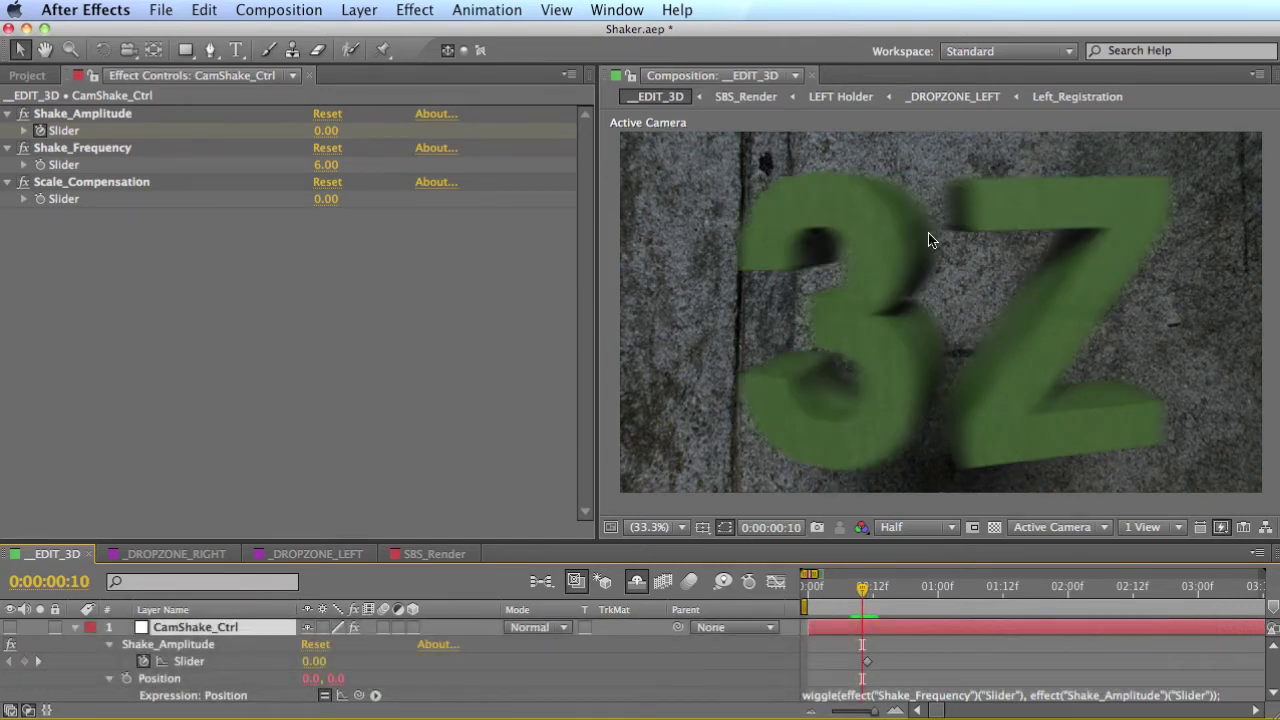
pyautogui.click(24, 662)
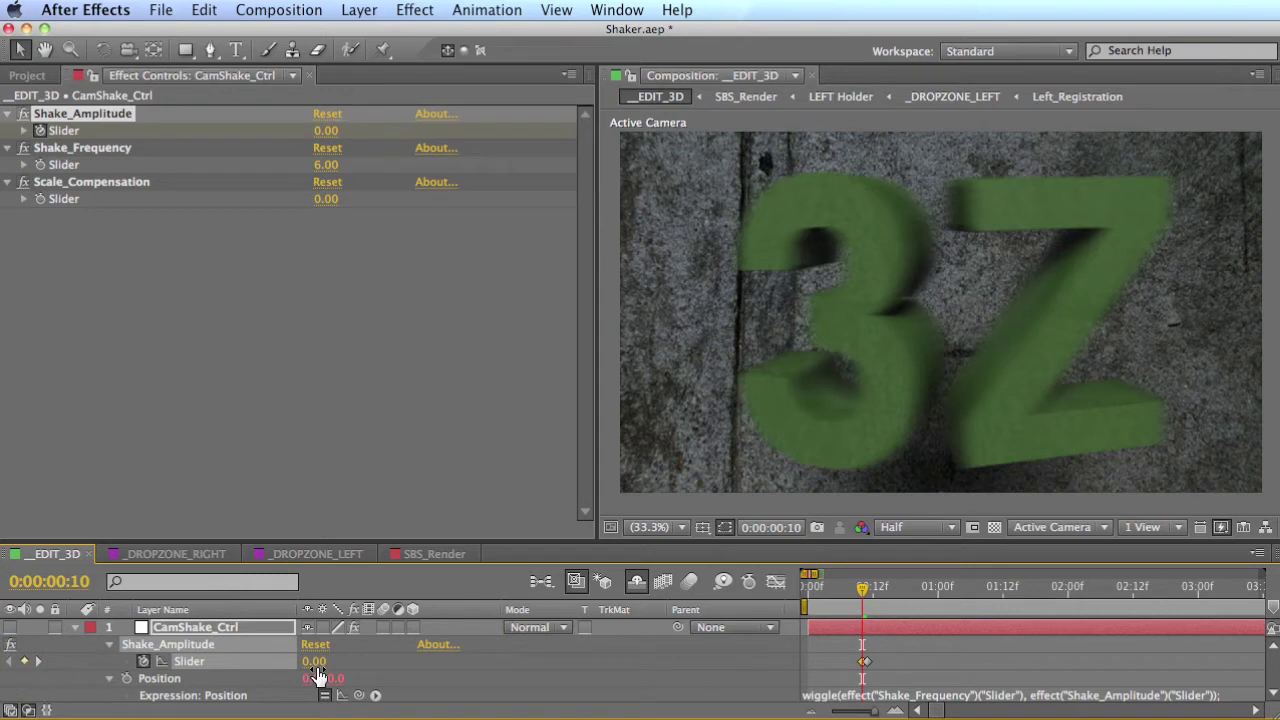
pyautogui.press('pagedown')
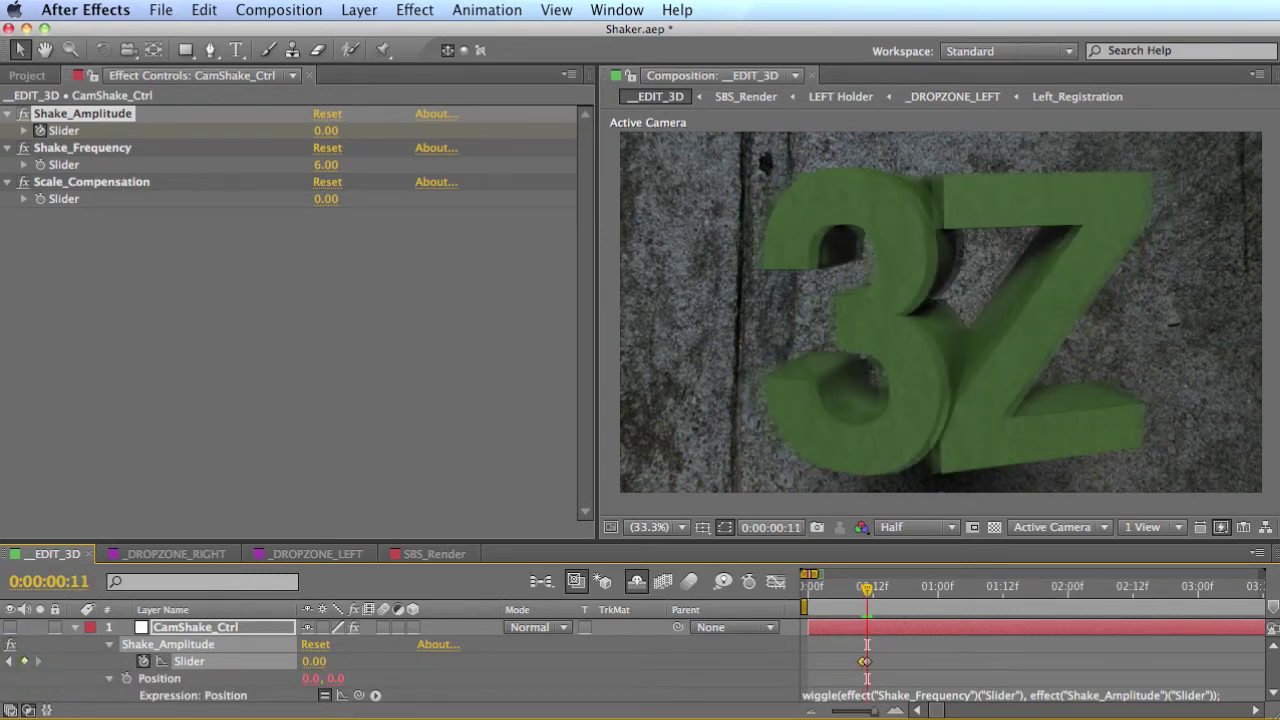
pyautogui.moveTo(314, 662); pyautogui.dragTo(338, 662)
pyautogui.moveTo(866, 588)
pyautogui.mouseDown()
pyautogui.moveTo(892, 597)
pyautogui.moveTo(866, 597)
pyautogui.mouseUp()
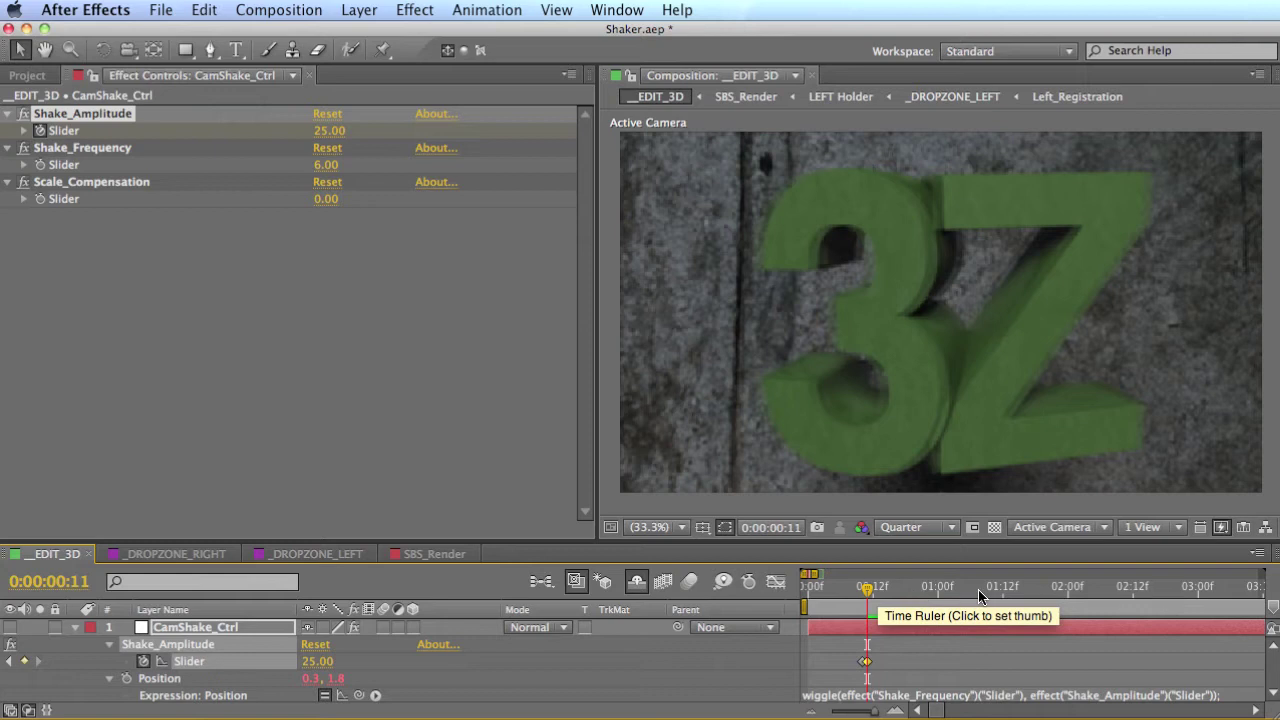
# Add a Shake_Amplitude keyframe of 0 at 0:00:02:15 so that the shake fades out.
pyautogui.click(1148, 594)
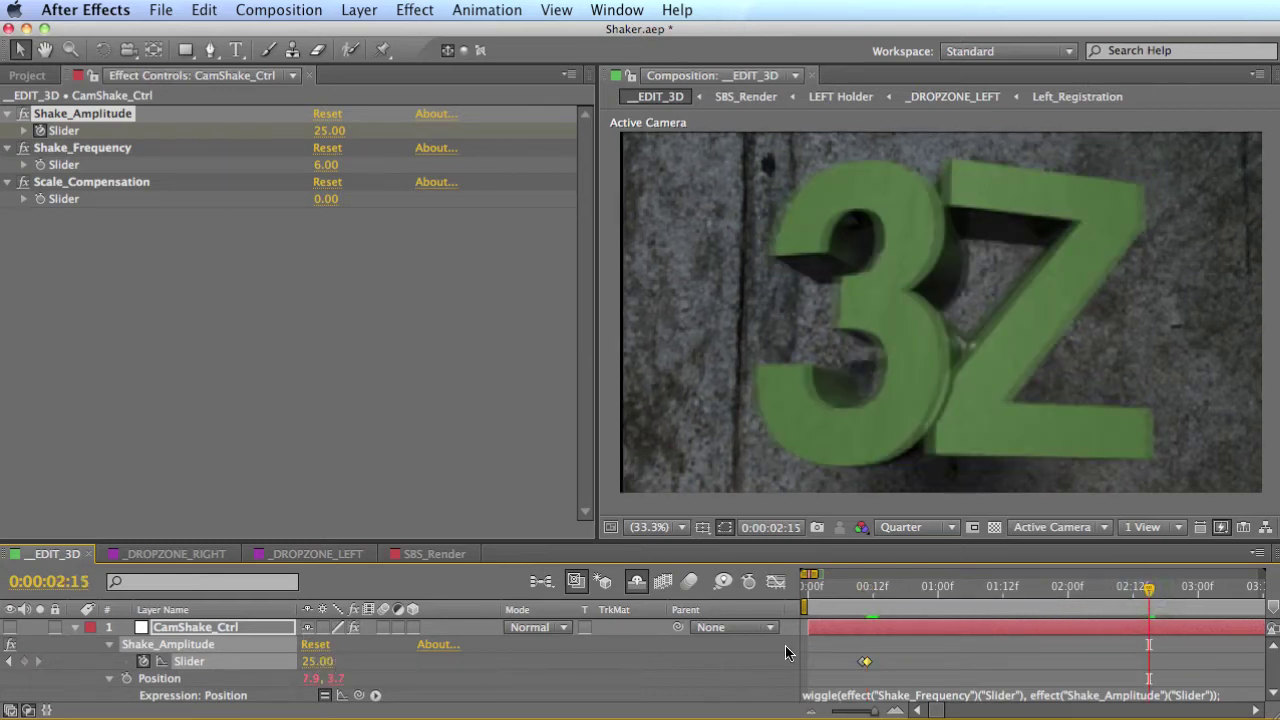
pyautogui.click(318, 662)
pyautogui.write('0')
pyautogui.press('Return')
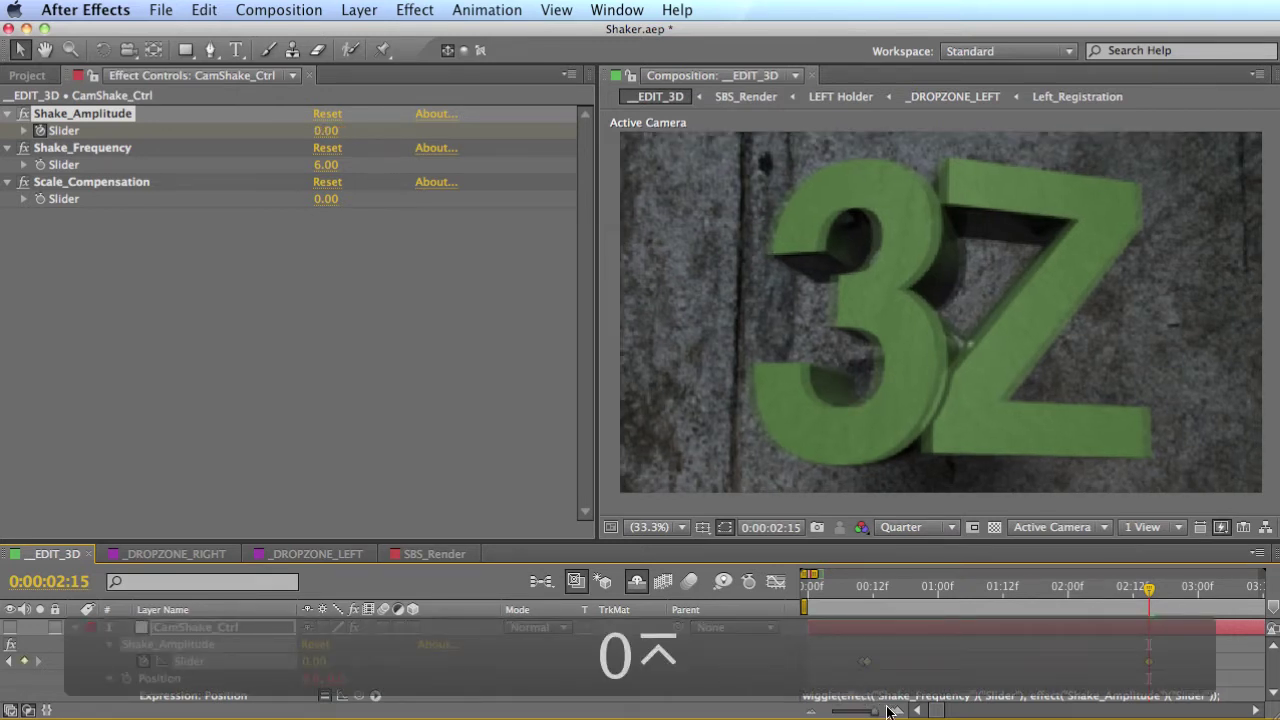
# Check the Shake_Amplitude values at and between the keyframes and preview the camera shake animation.
pyautogui.click(862, 587)
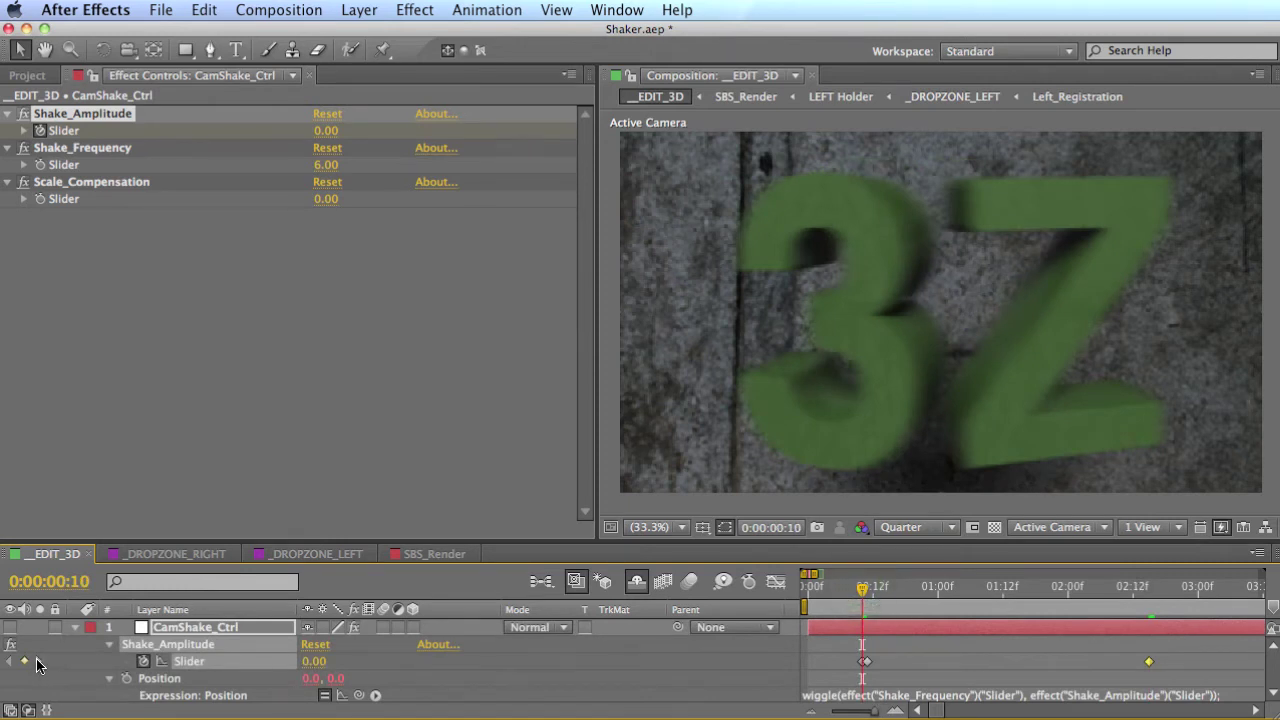
pyautogui.click(37, 661)
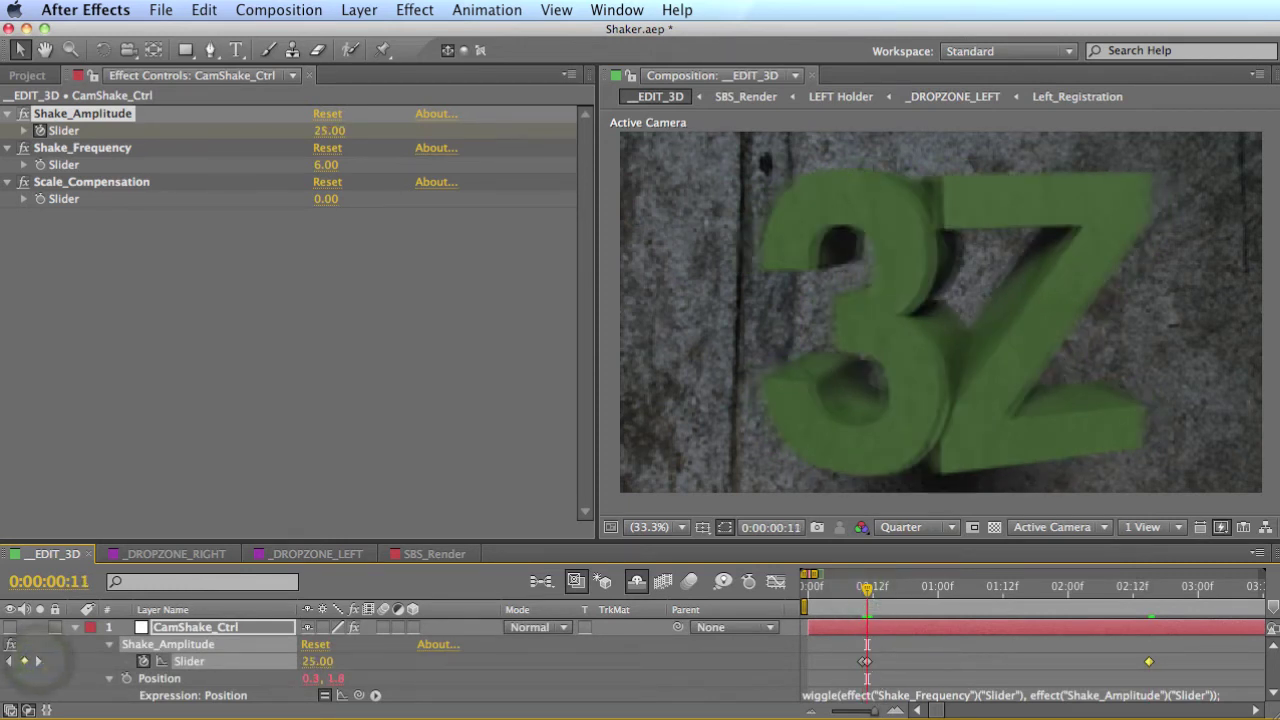
pyautogui.click(948, 587)
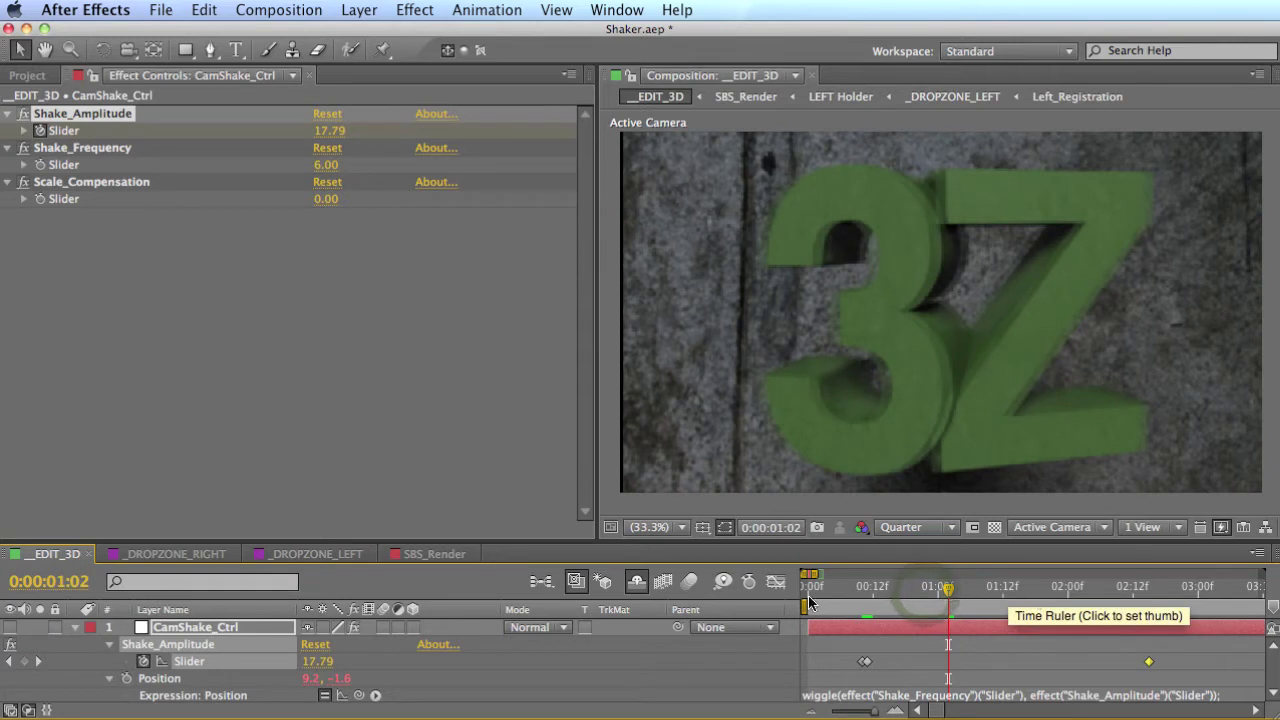
pyautogui.click(1056, 598)
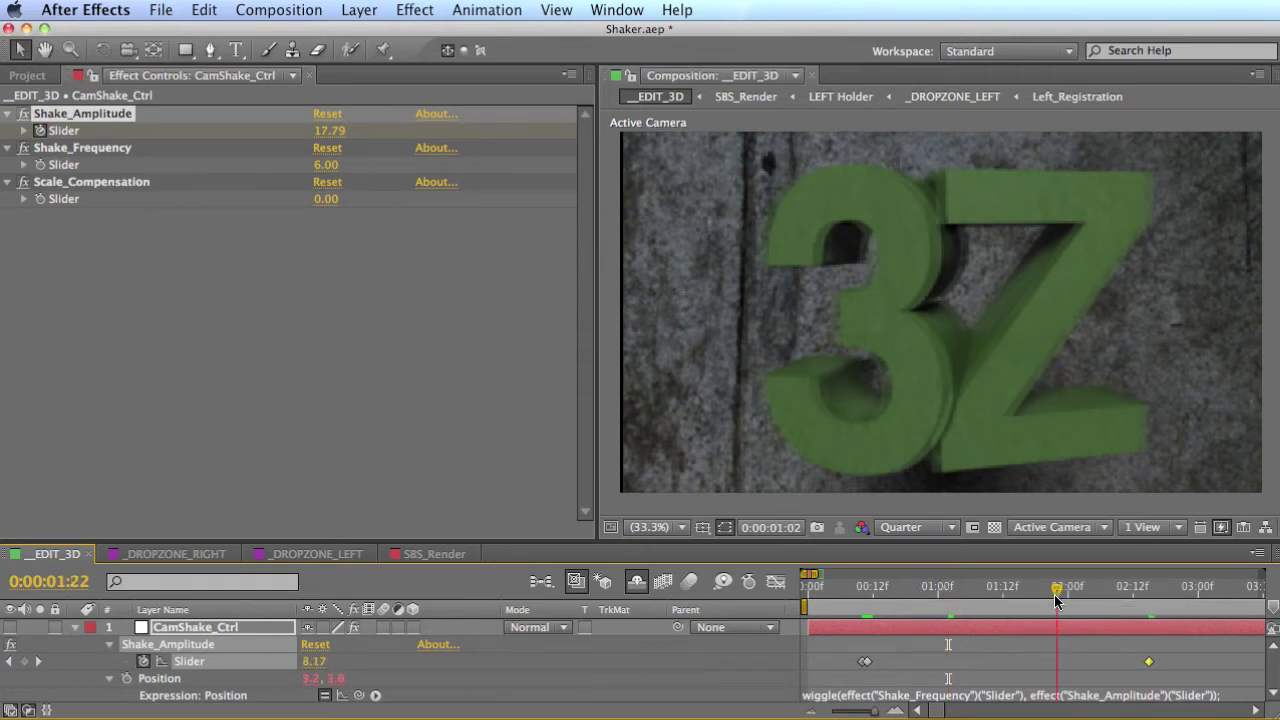
pyautogui.click(1145, 590)
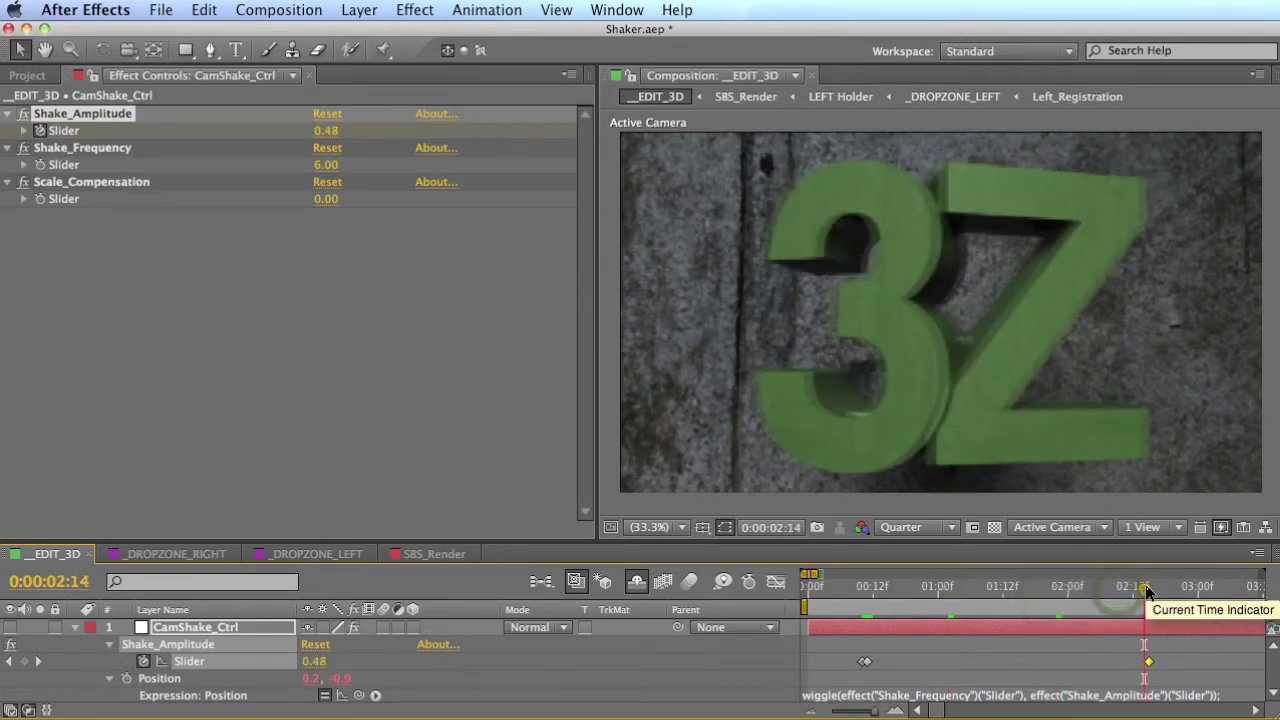
pyautogui.click(39, 662)
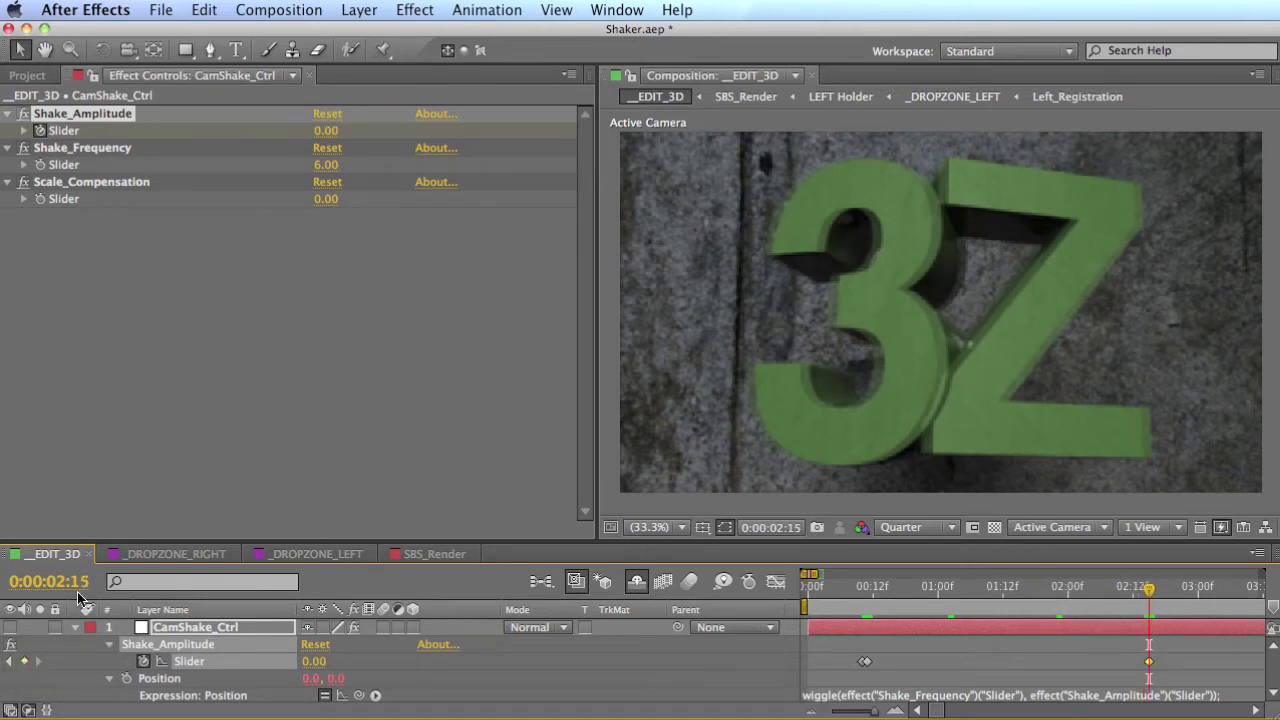
pyautogui.press('-')
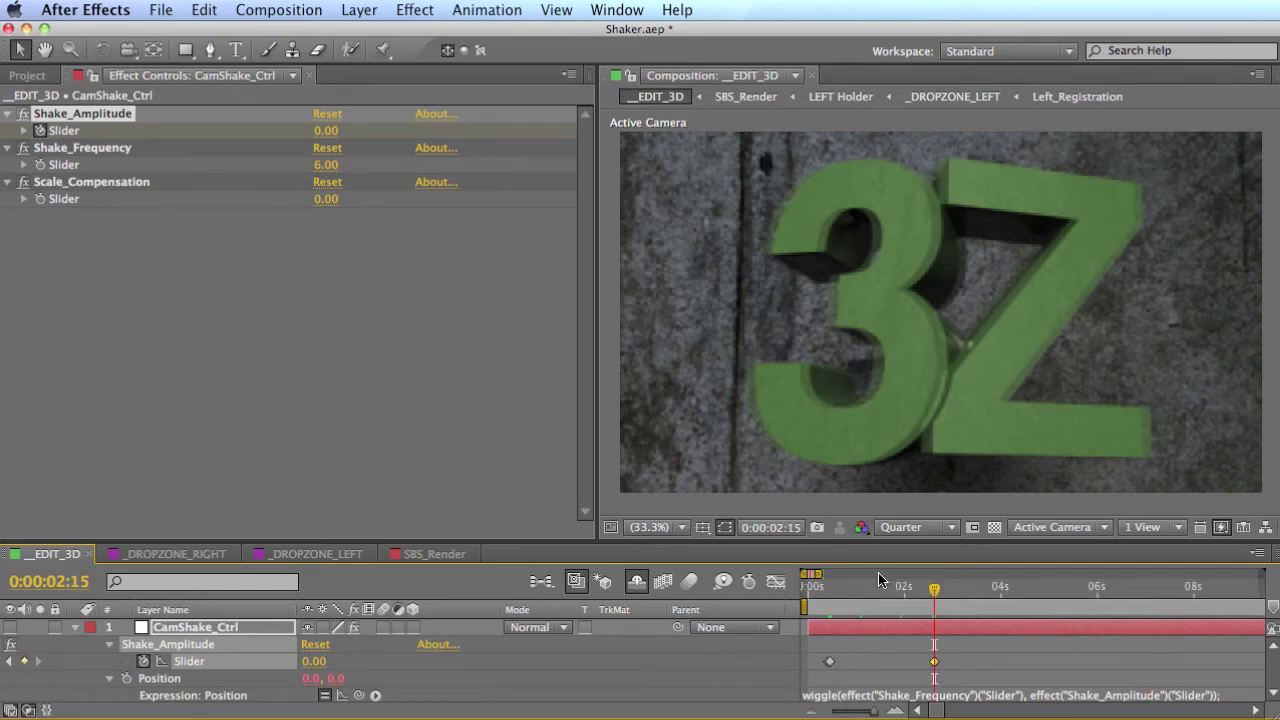
pyautogui.press('space')
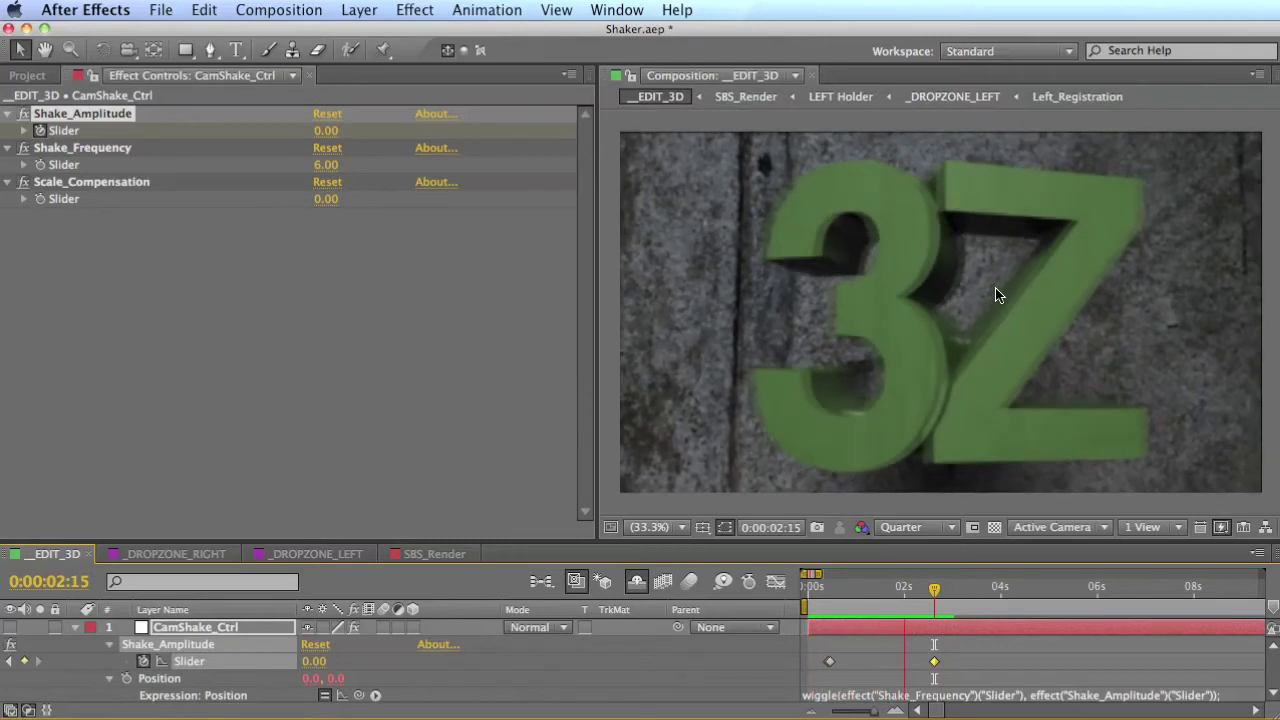
# Set the Scale_Compensation slider of CamShake_Ctrl to 4.
pyautogui.click(328, 200)
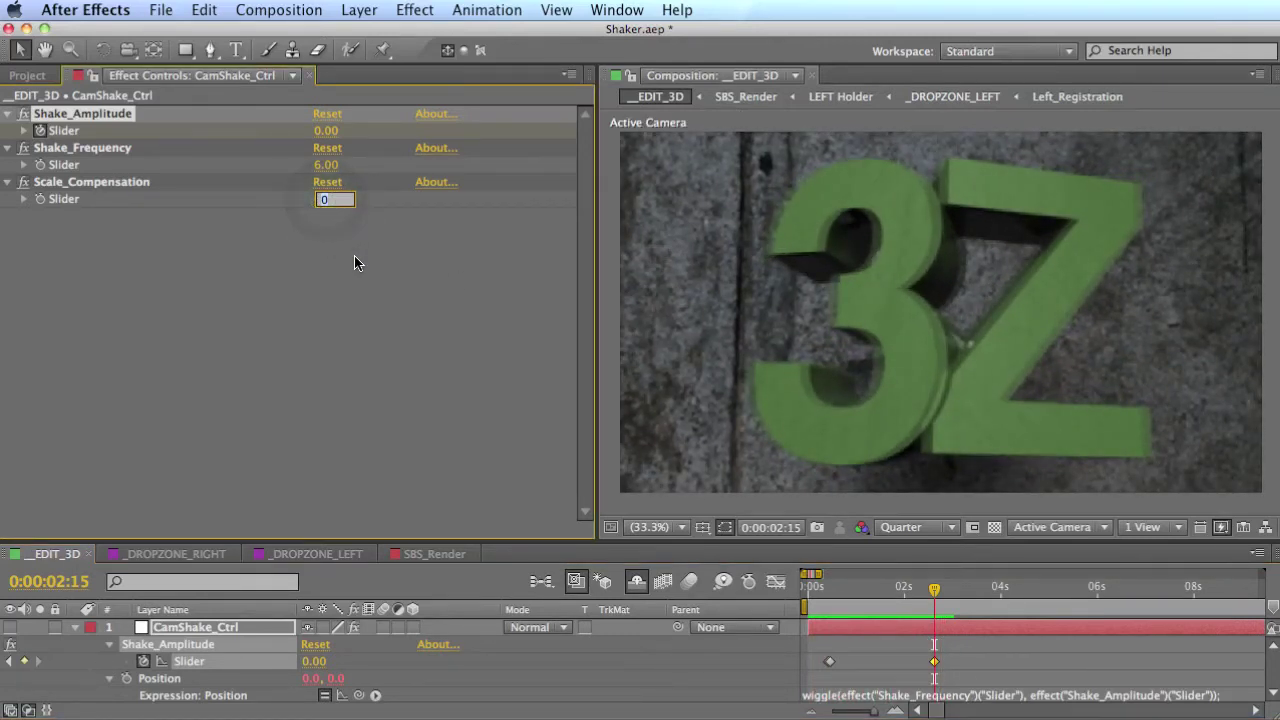
pyautogui.write('4')
pyautogui.press('Return')
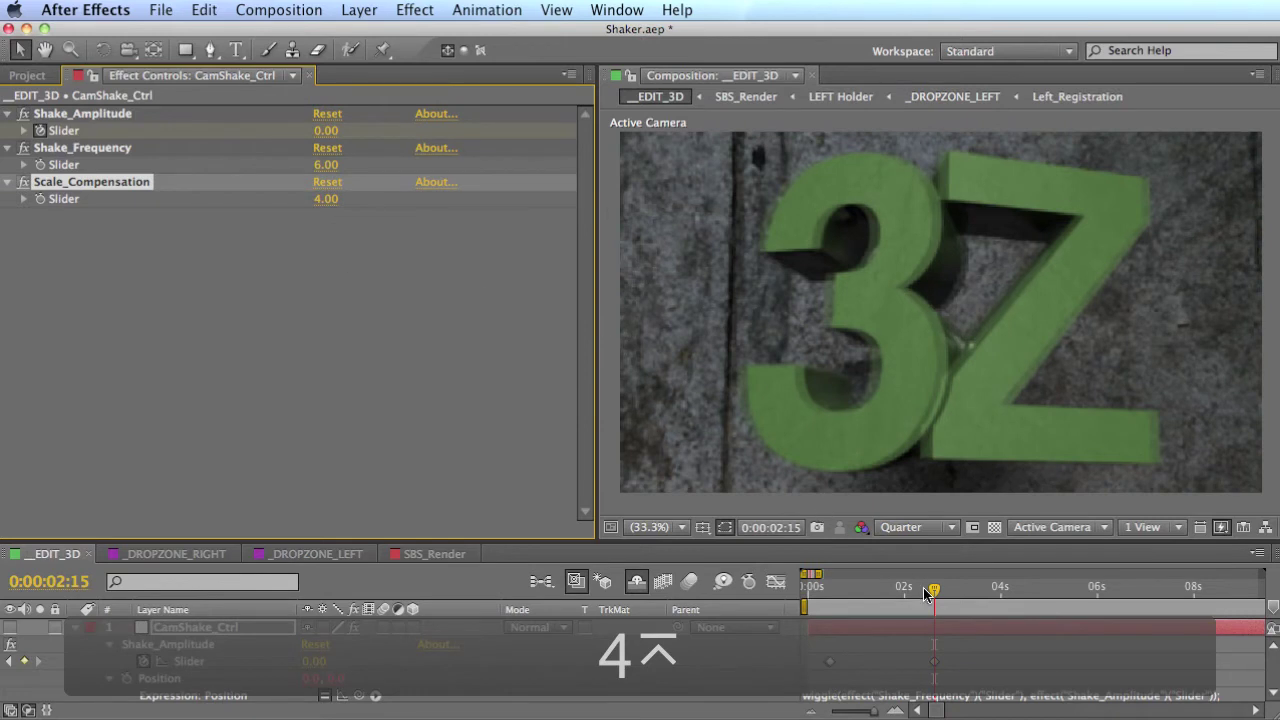
# Review the first camera shake from the start of the timeline with the scale compensation applied.
pyautogui.moveTo(931, 593)
pyautogui.mouseDown()
pyautogui.moveTo(878, 595)
pyautogui.moveTo(927, 598)
pyautogui.mouseUp()
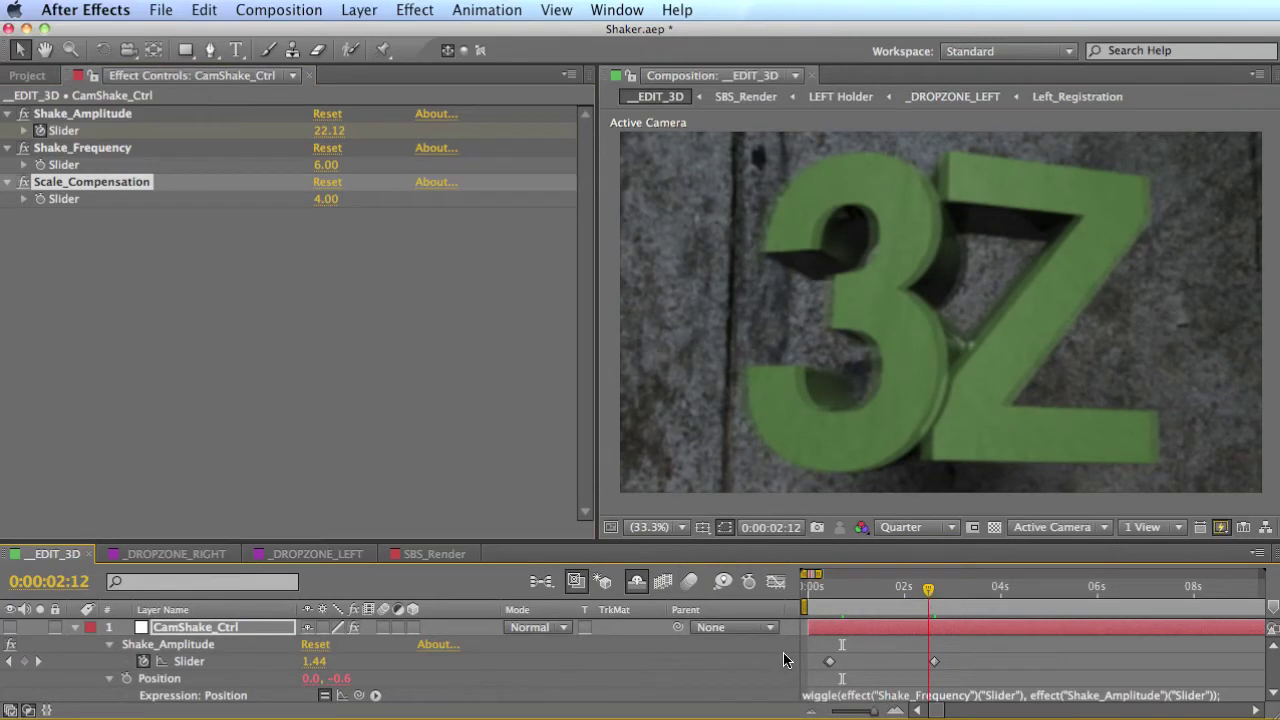
pyautogui.press('Home')
pyautogui.moveTo(842, 597); pyautogui.dragTo(884, 597)
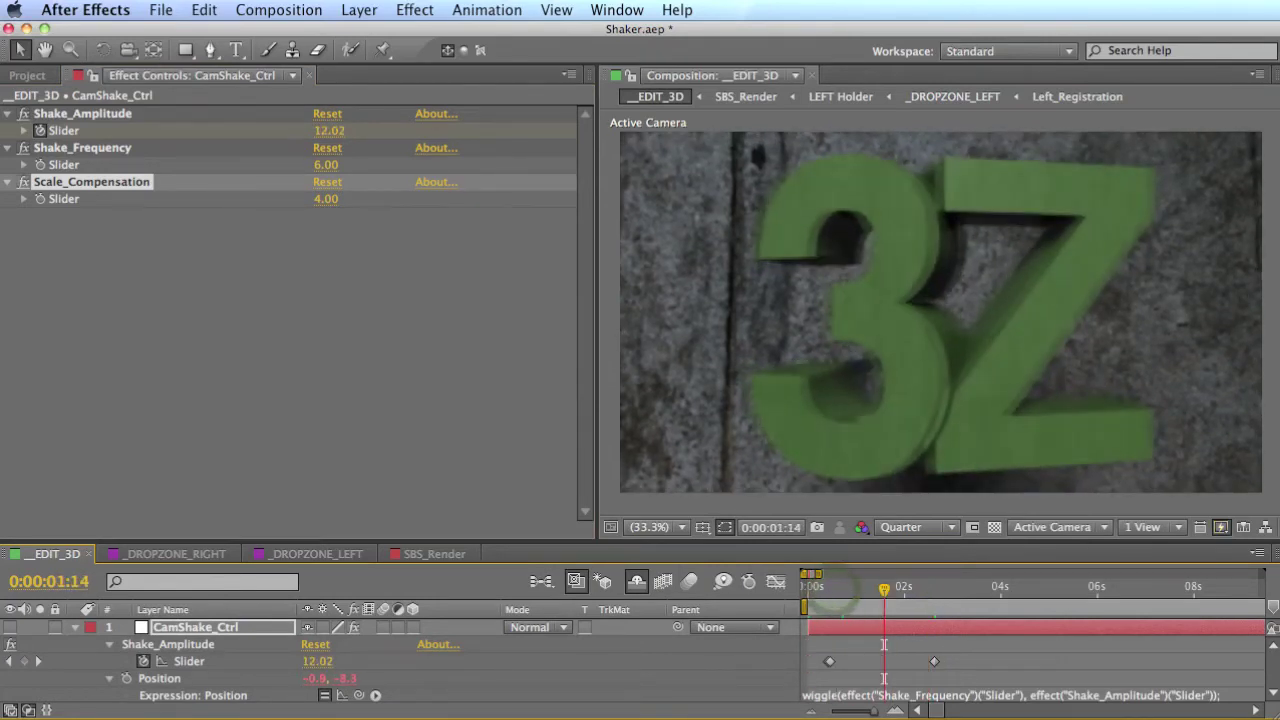
pyautogui.click(809, 712)
# Step frame by frame through the footage before 0:00:04:00 to examine when the 3Z lettering hits the wall.
pyautogui.moveTo(855, 590)
pyautogui.mouseDown()
pyautogui.moveTo(890, 591)
pyautogui.moveTo(842, 596)
pyautogui.moveTo(866, 598)
pyautogui.mouseUp()
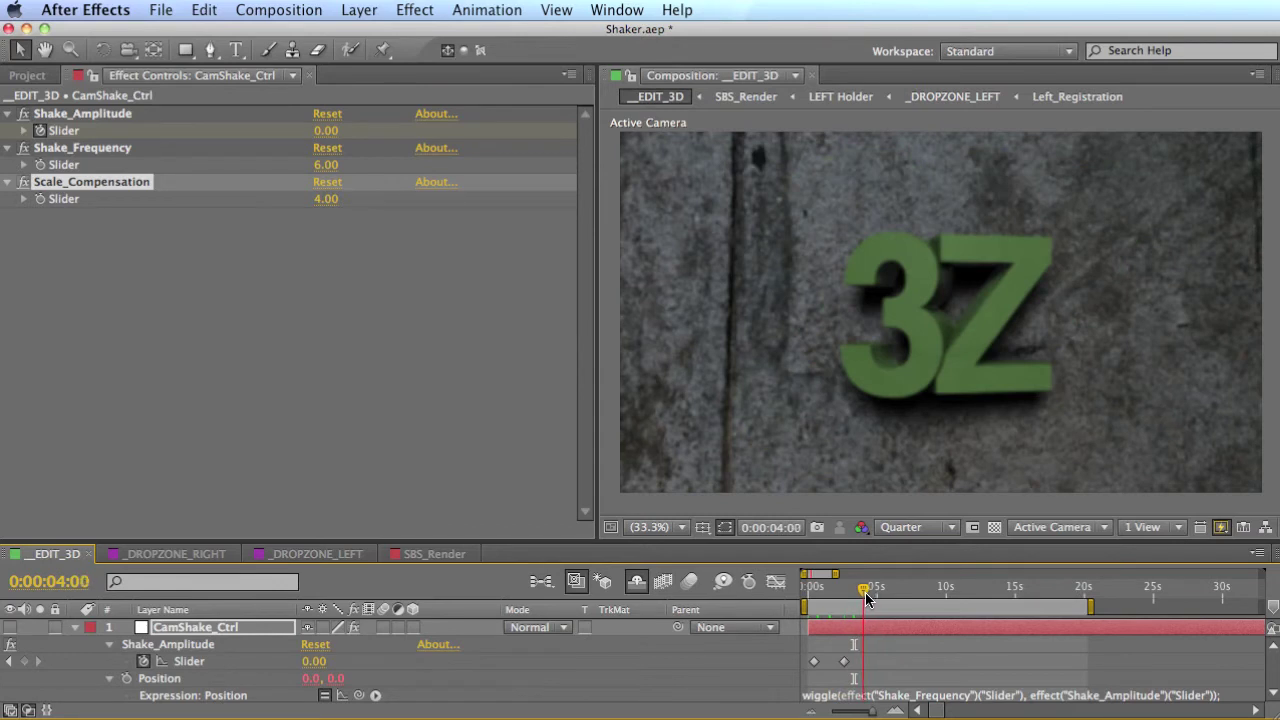
pyautogui.press('pageup')
pyautogui.press('pageup')
pyautogui.press('pageup')
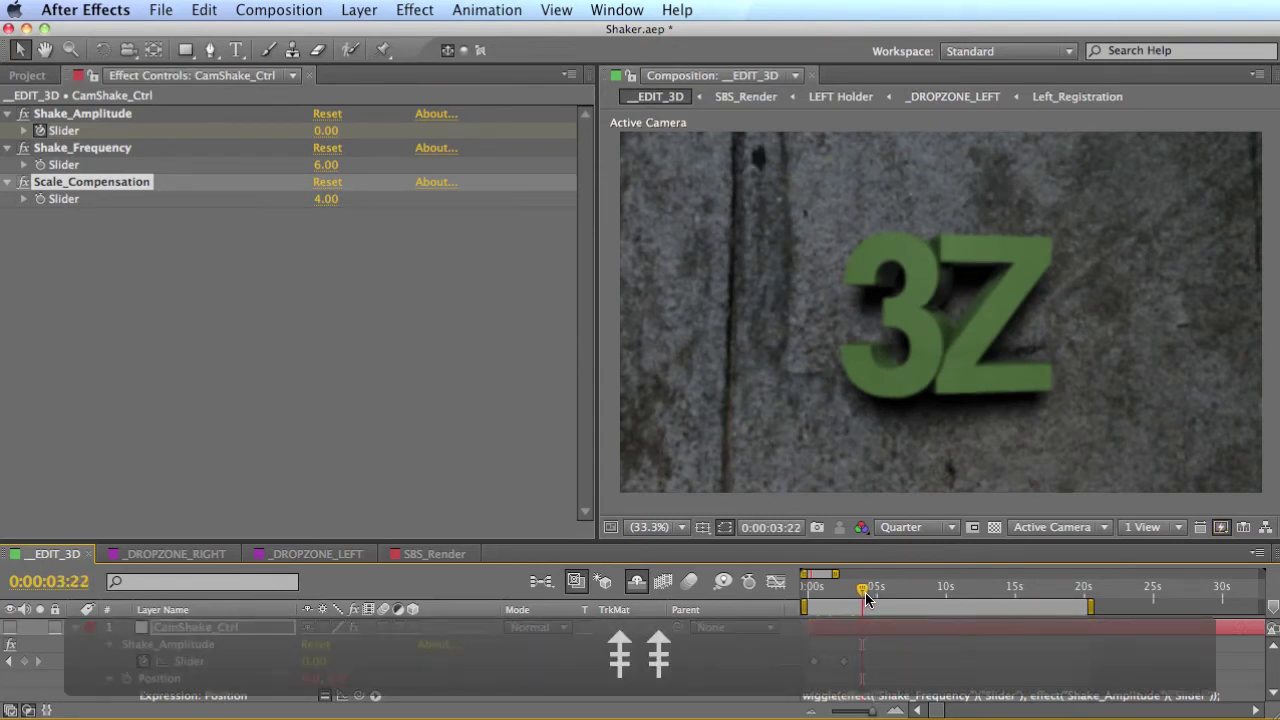
pyautogui.press('pageup')
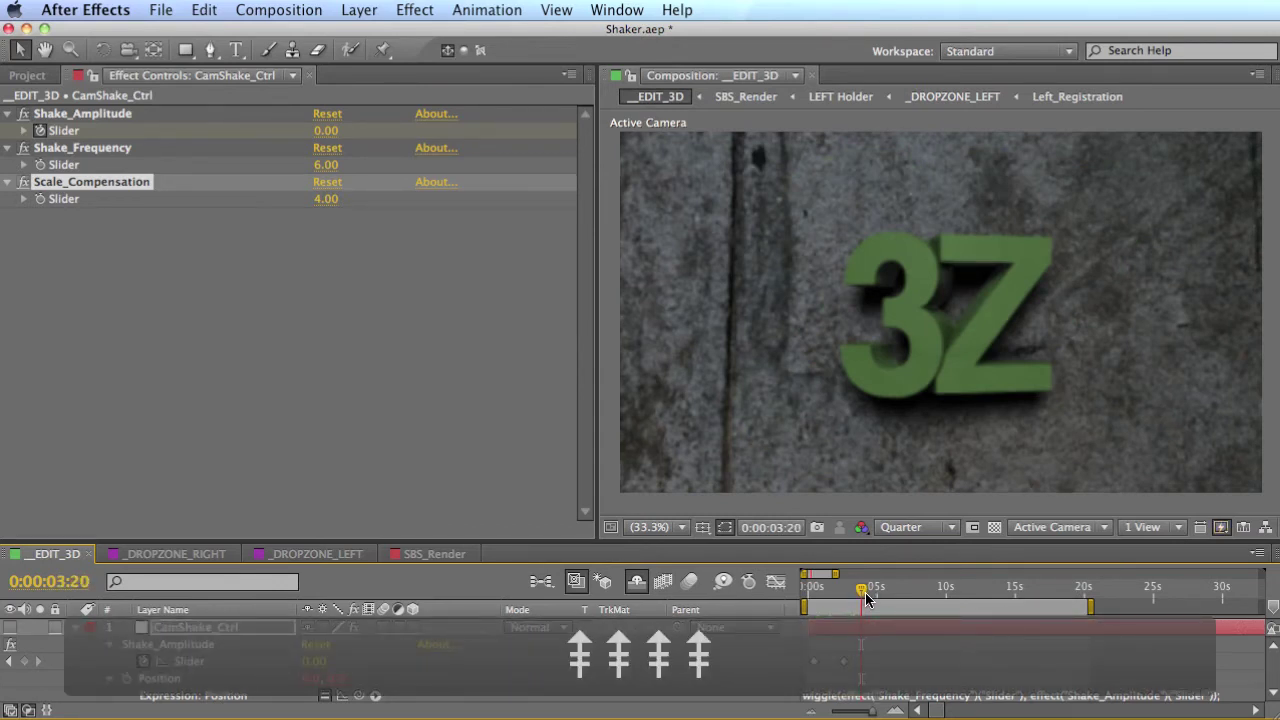
pyautogui.press('pageup')
pyautogui.press('pageup')
pyautogui.press('pageup')
pyautogui.press('pageup')
pyautogui.press('pageup')
pyautogui.press('pageup')
pyautogui.press('pageup')
pyautogui.press('pageup')
pyautogui.press('pageup')
pyautogui.press('pageup')
pyautogui.press('pagedown')
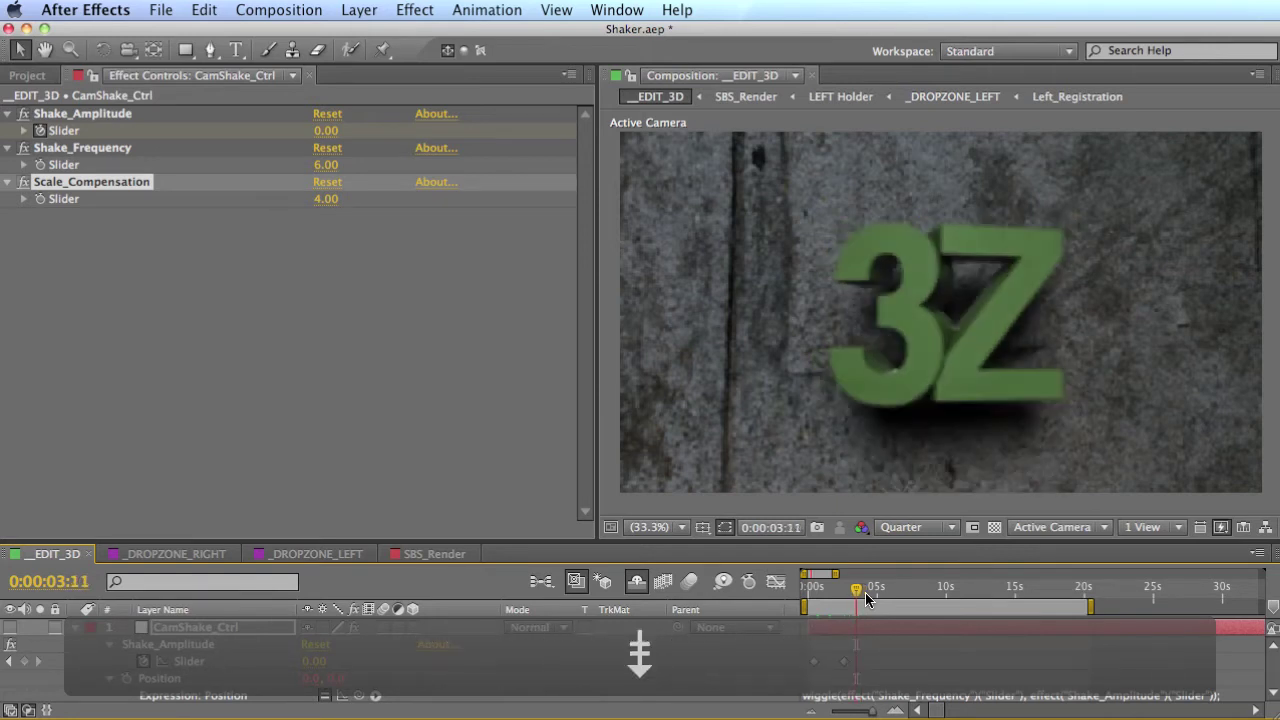
pyautogui.press('pagedown')
pyautogui.press('pagedown')
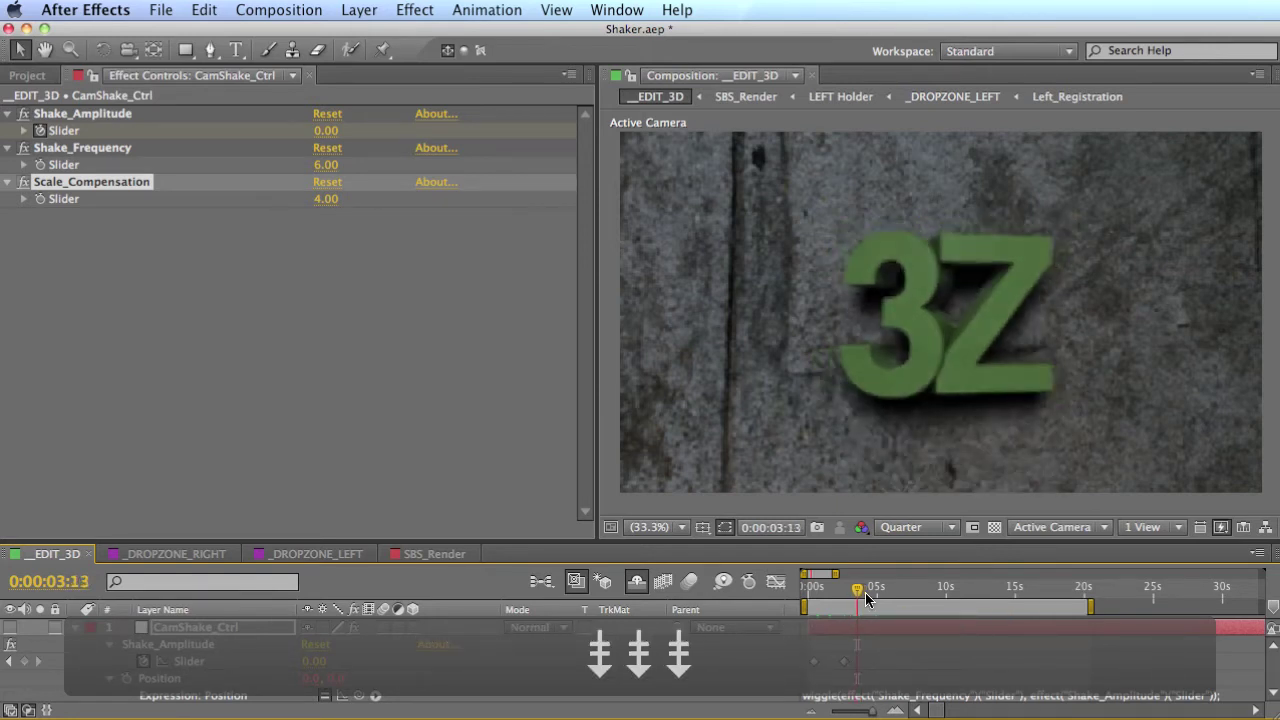
pyautogui.press('pagedown')
pyautogui.press('pageup')
pyautogui.press('pageup')
pyautogui.press('pageup')
pyautogui.press('pagedown')
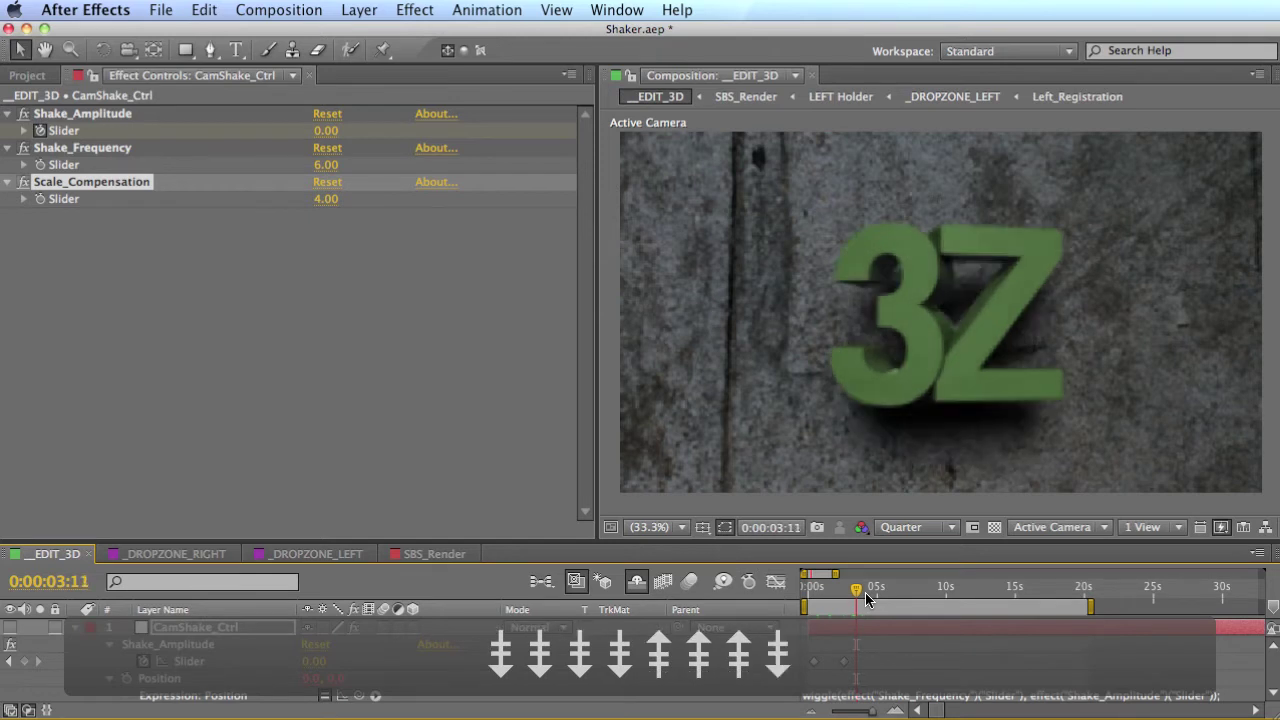
pyautogui.press('pagedown')
pyautogui.press('pagedown')
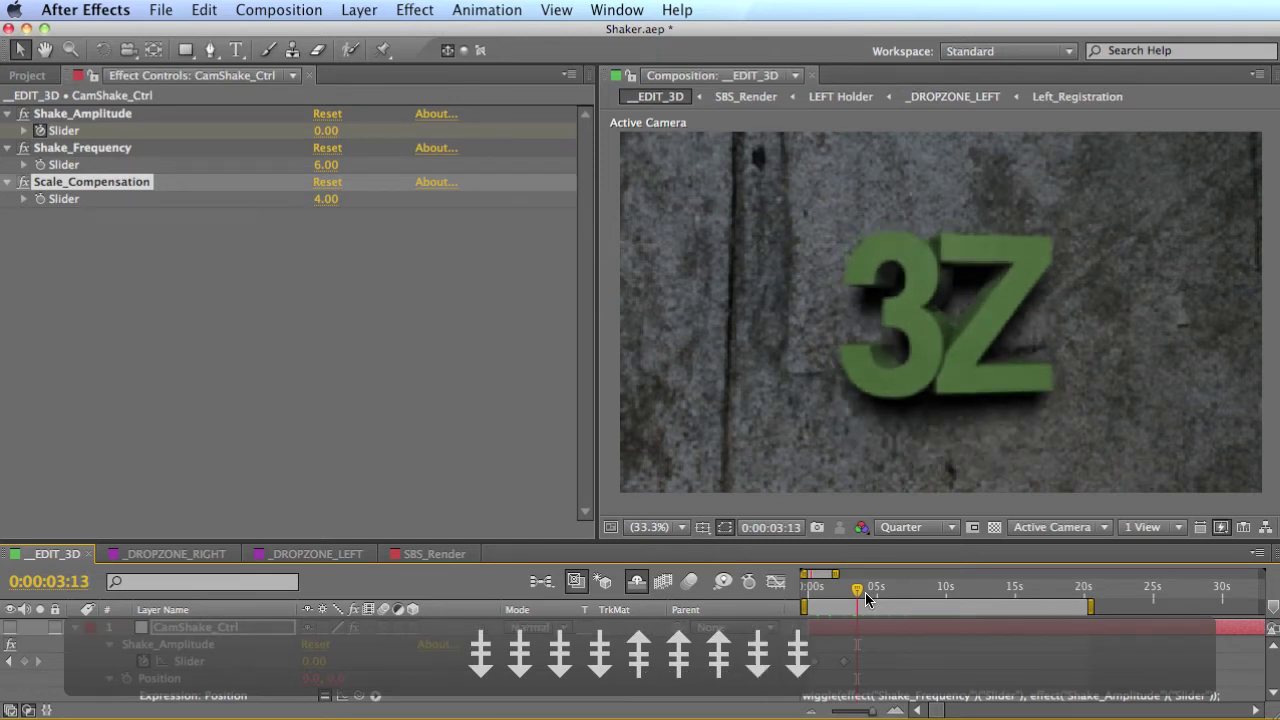
pyautogui.press('pagedown')
pyautogui.press('pageup')
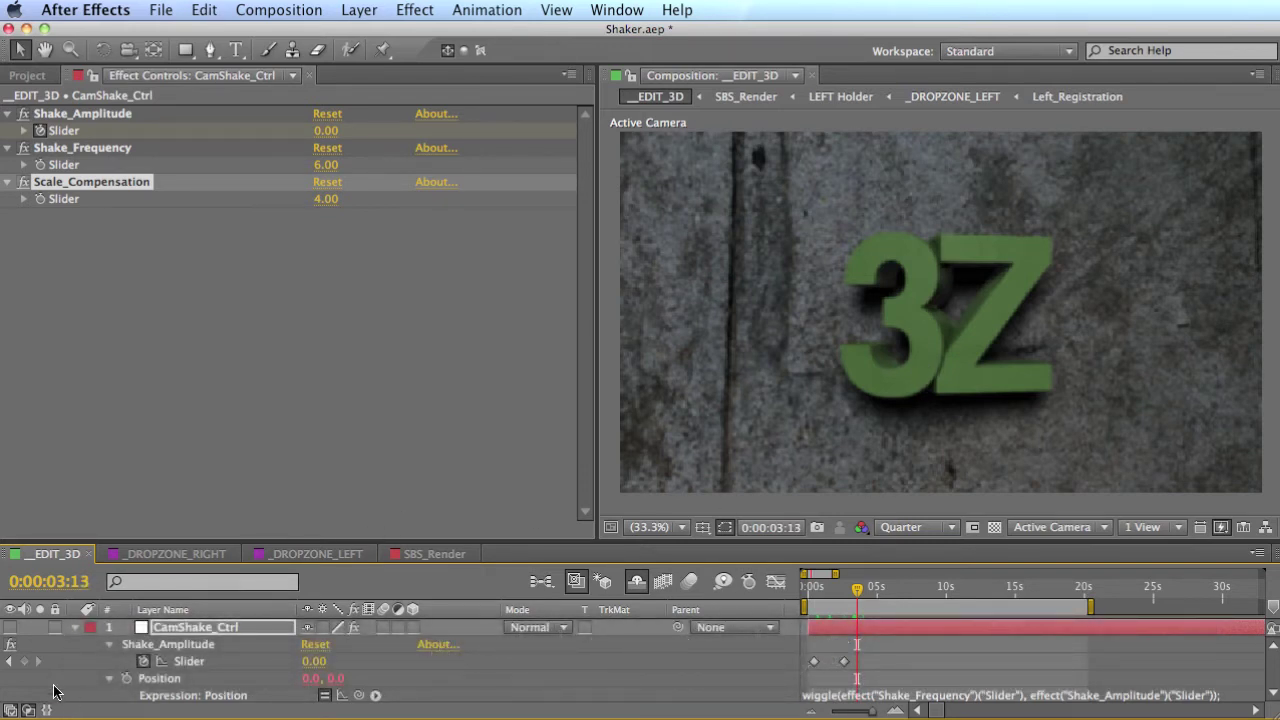
# Add Shake_Amplitude keyframes of 0 at 0:00:03:13, 0:00:03:12 and 0:00:10:07 for a second shake.
pyautogui.click(24, 661)
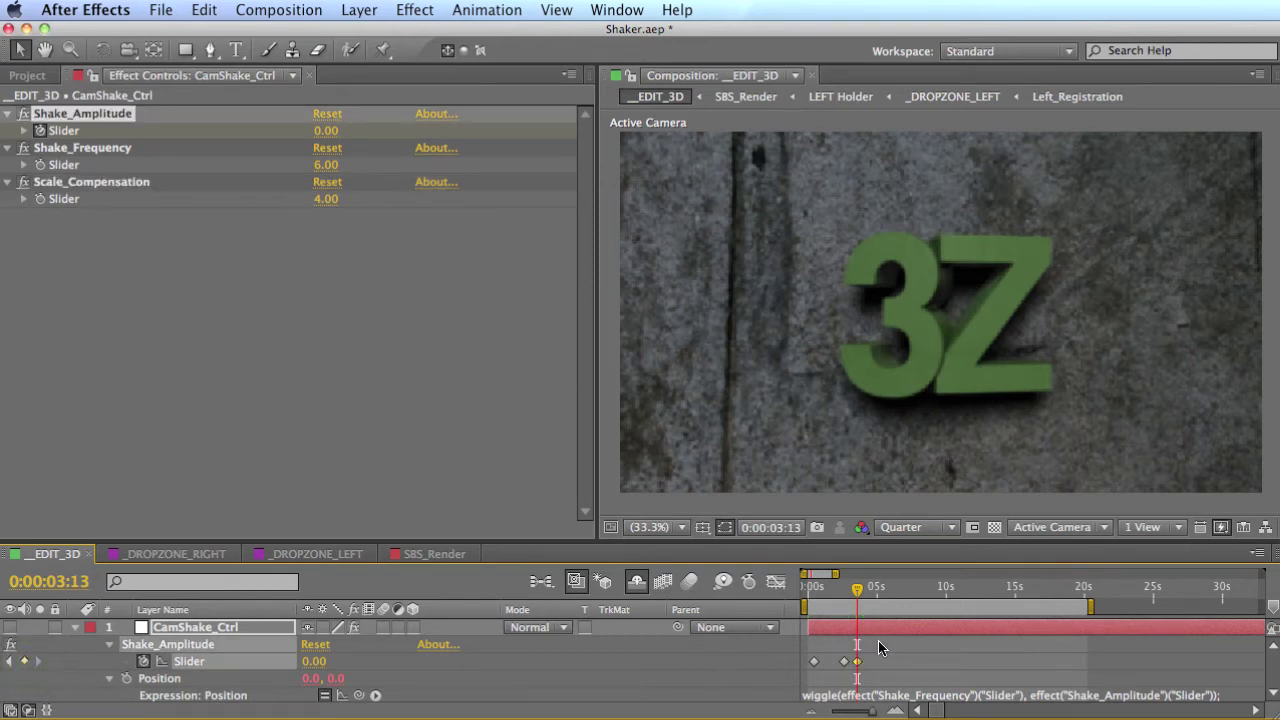
pyautogui.press('pageup')
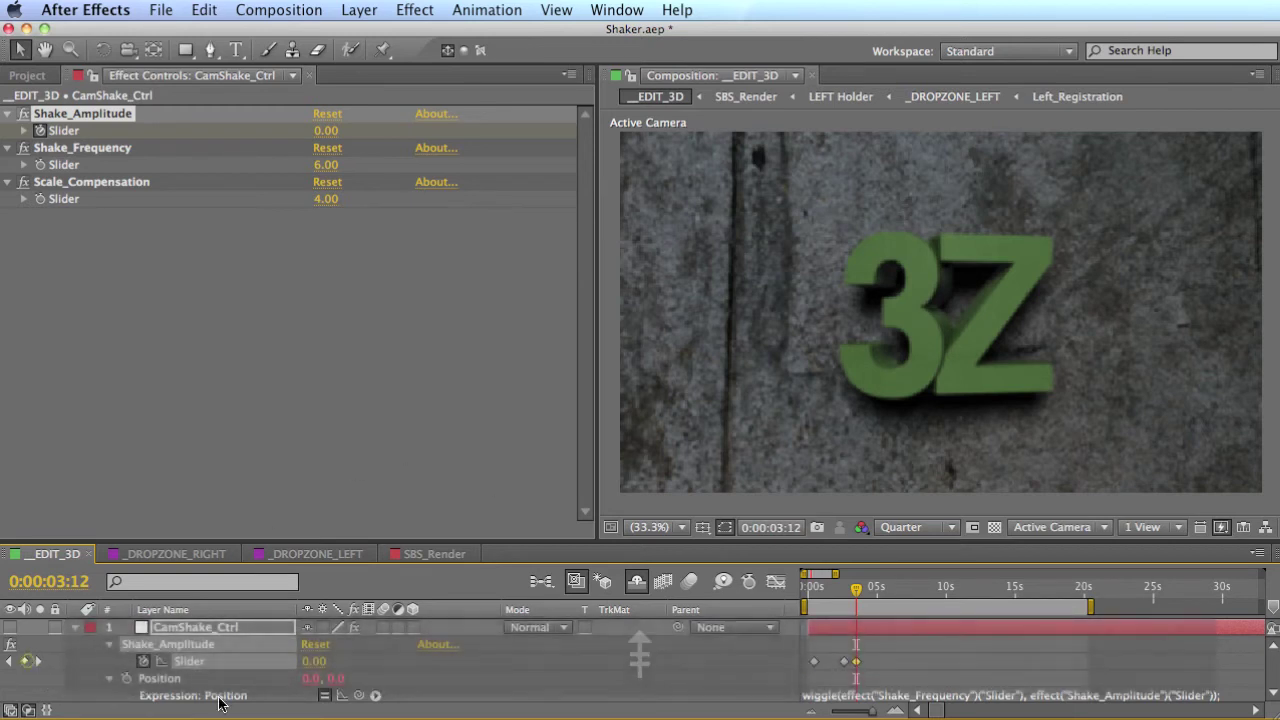
pyautogui.click(950, 591)
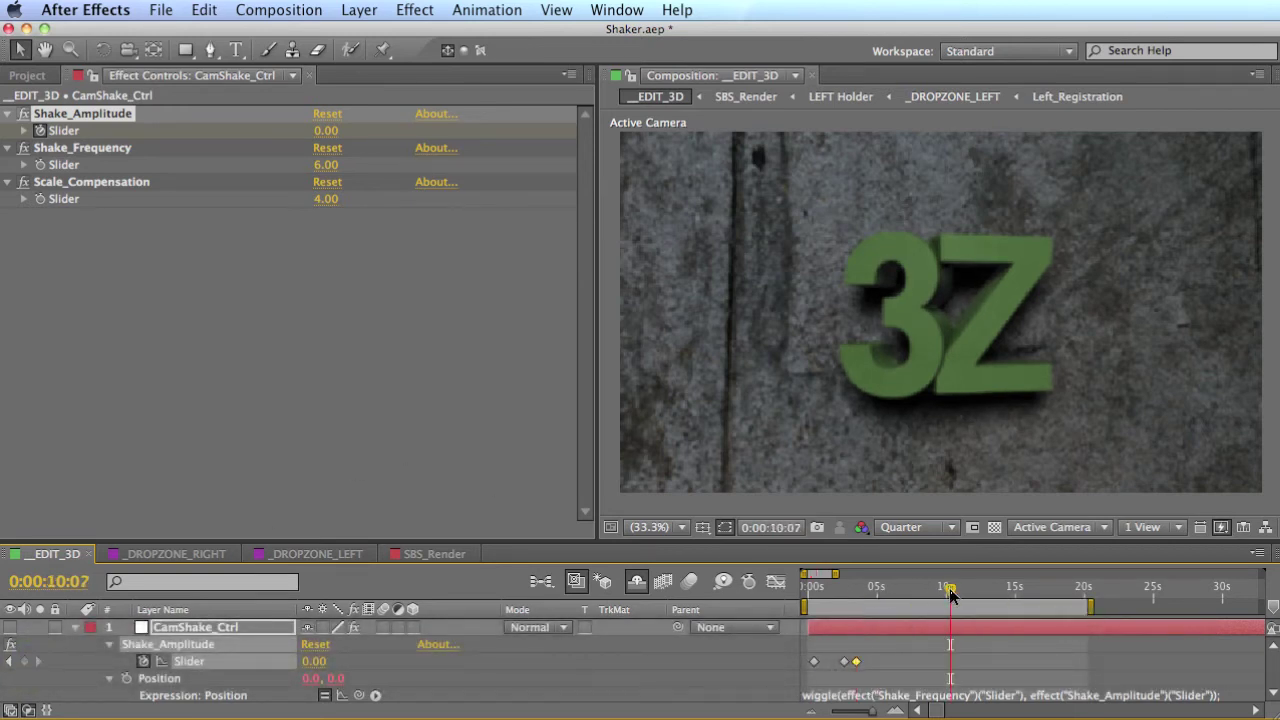
pyautogui.click(24, 662)
# Set the Shake_Amplitude keyframe at 0:00:03:13 to 38.
pyautogui.moveTo(838, 652); pyautogui.dragTo(940, 685)
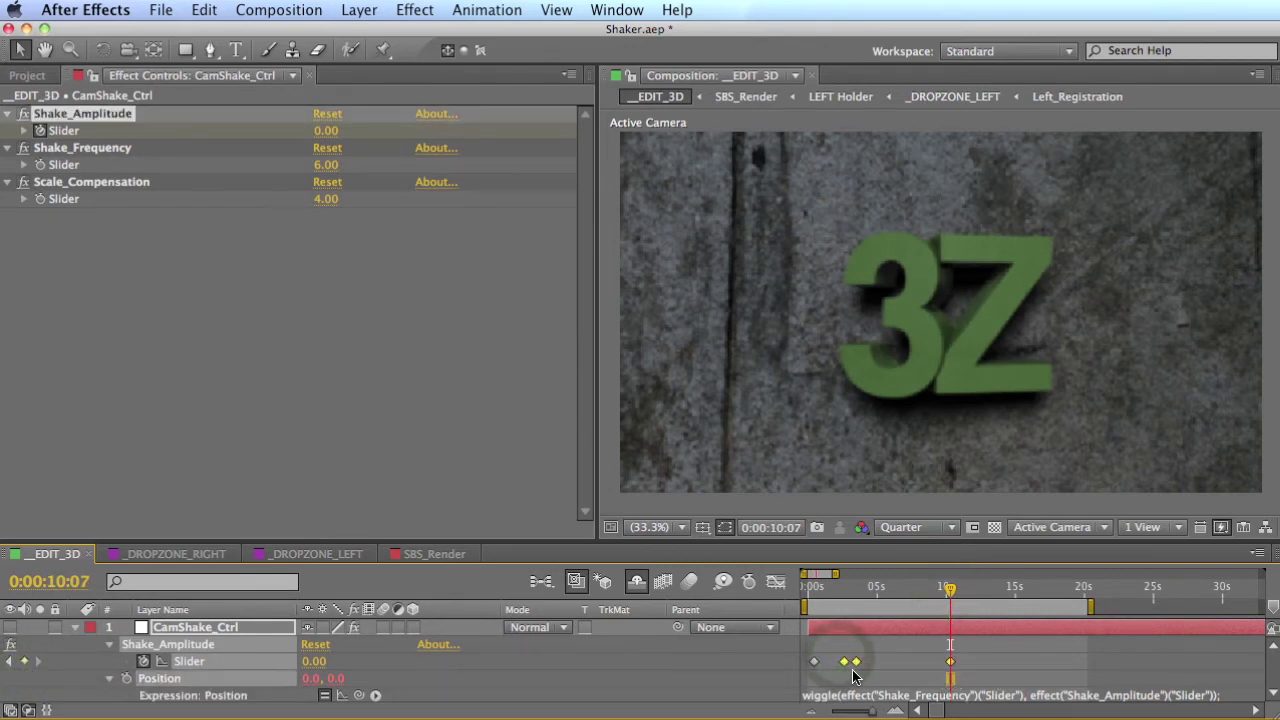
pyautogui.click(868, 592)
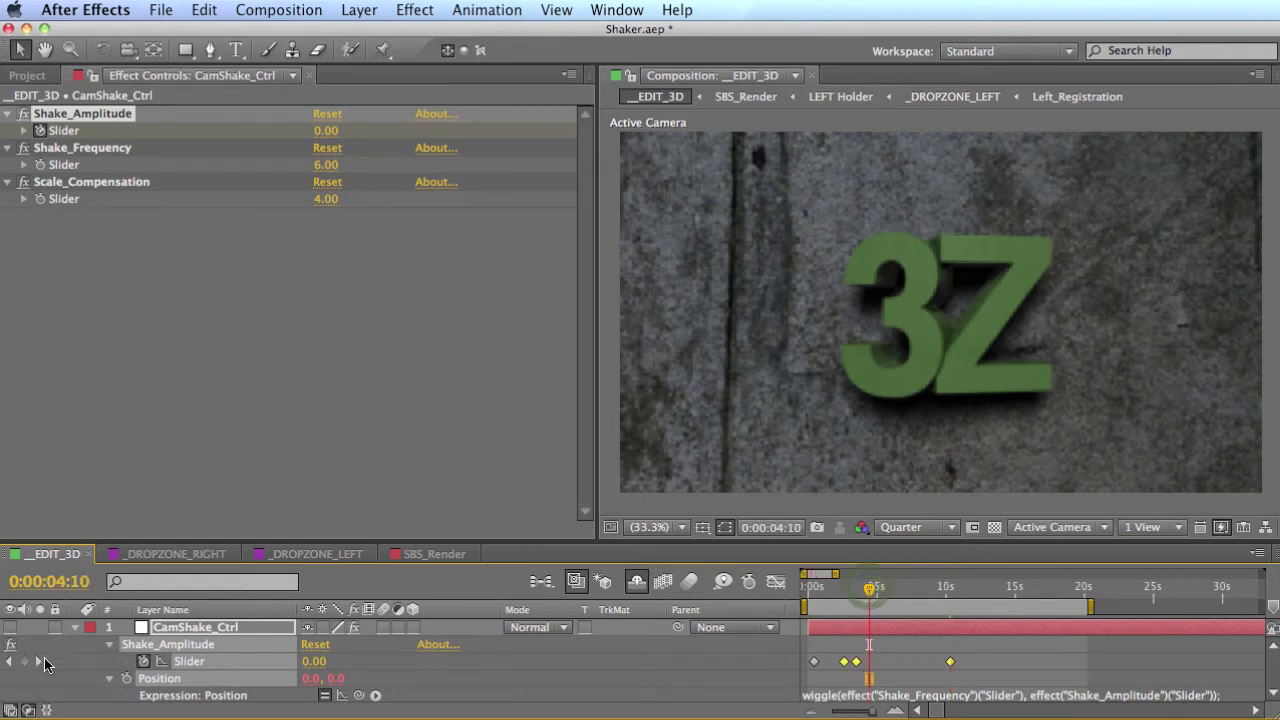
pyautogui.press('j')
pyautogui.click(866, 650)
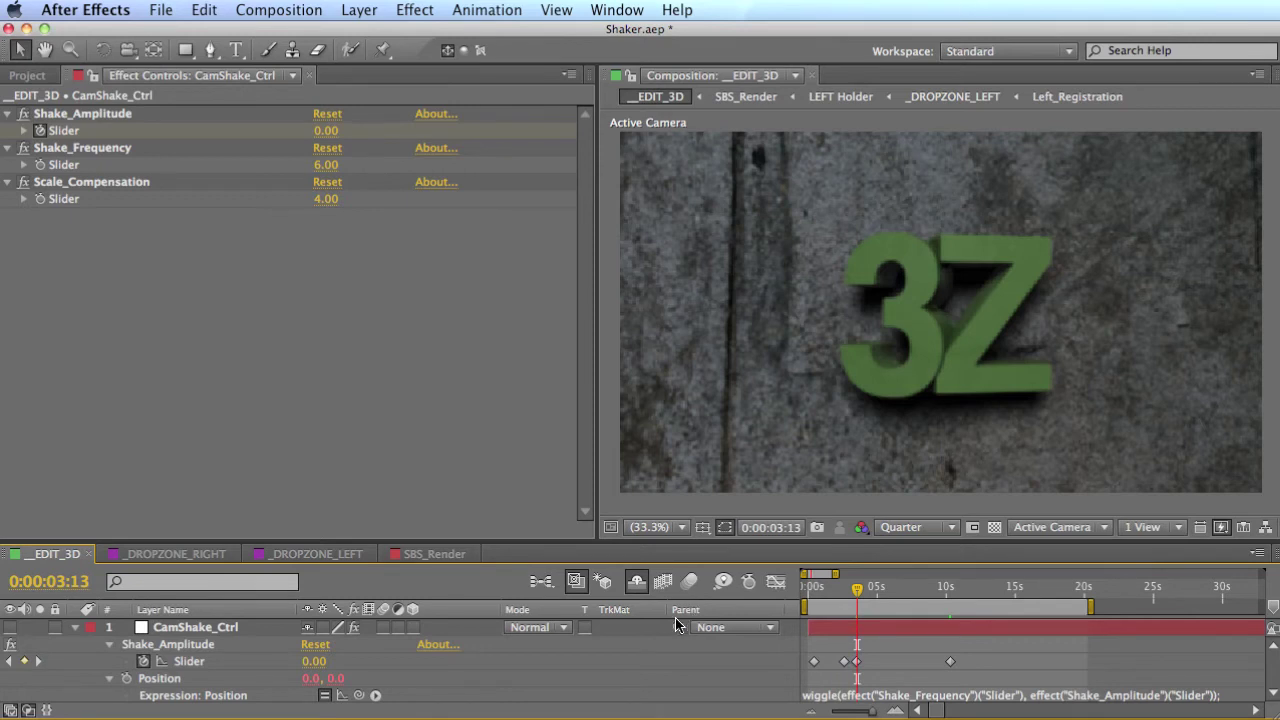
pyautogui.moveTo(327, 131); pyautogui.dragTo(373, 132)
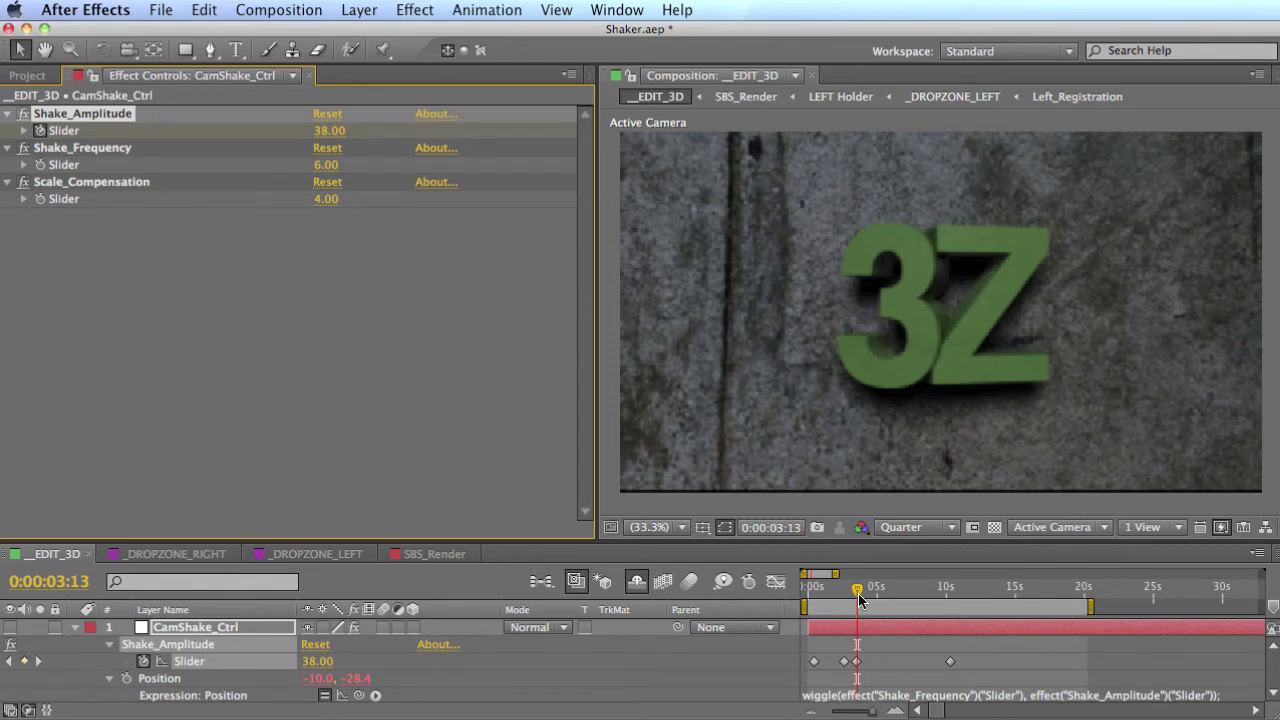
# Start keyframing the Scale_Compensation slider at the first shake's peak keyframe, 0:00:00:11.
pyautogui.moveTo(856, 592); pyautogui.dragTo(814, 591)
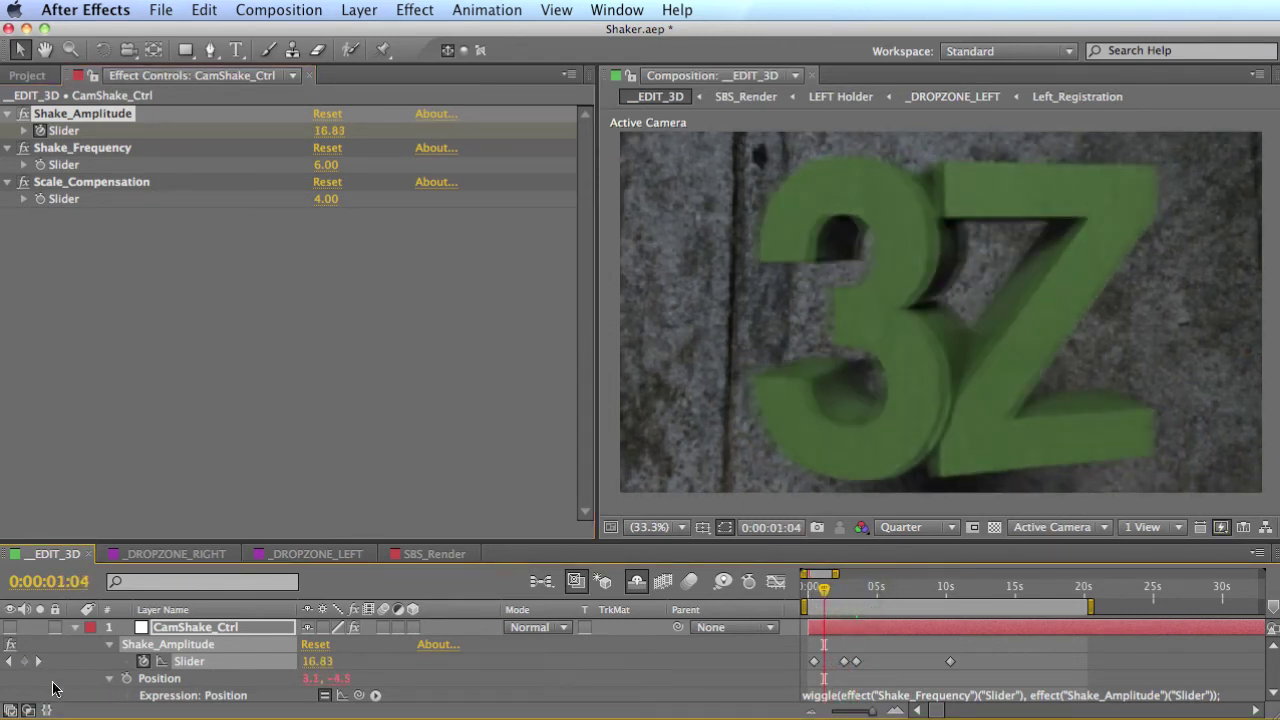
pyautogui.click(11, 662)
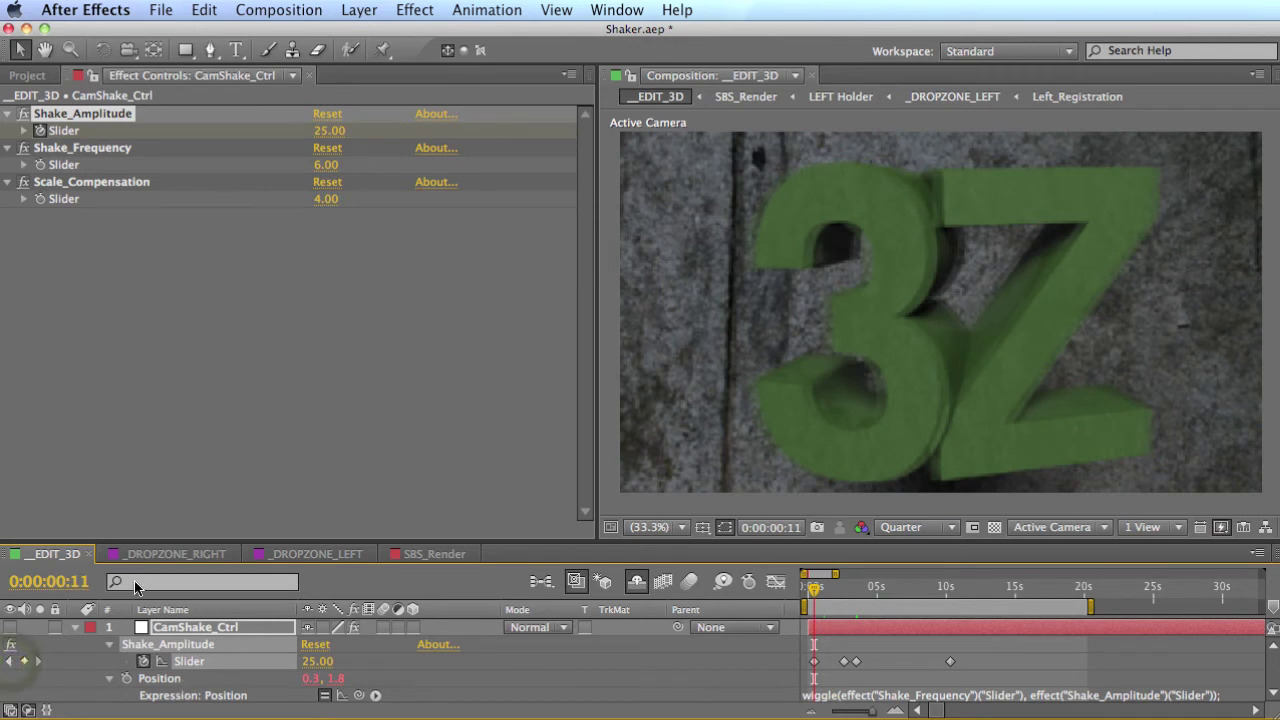
pyautogui.click(207, 462)
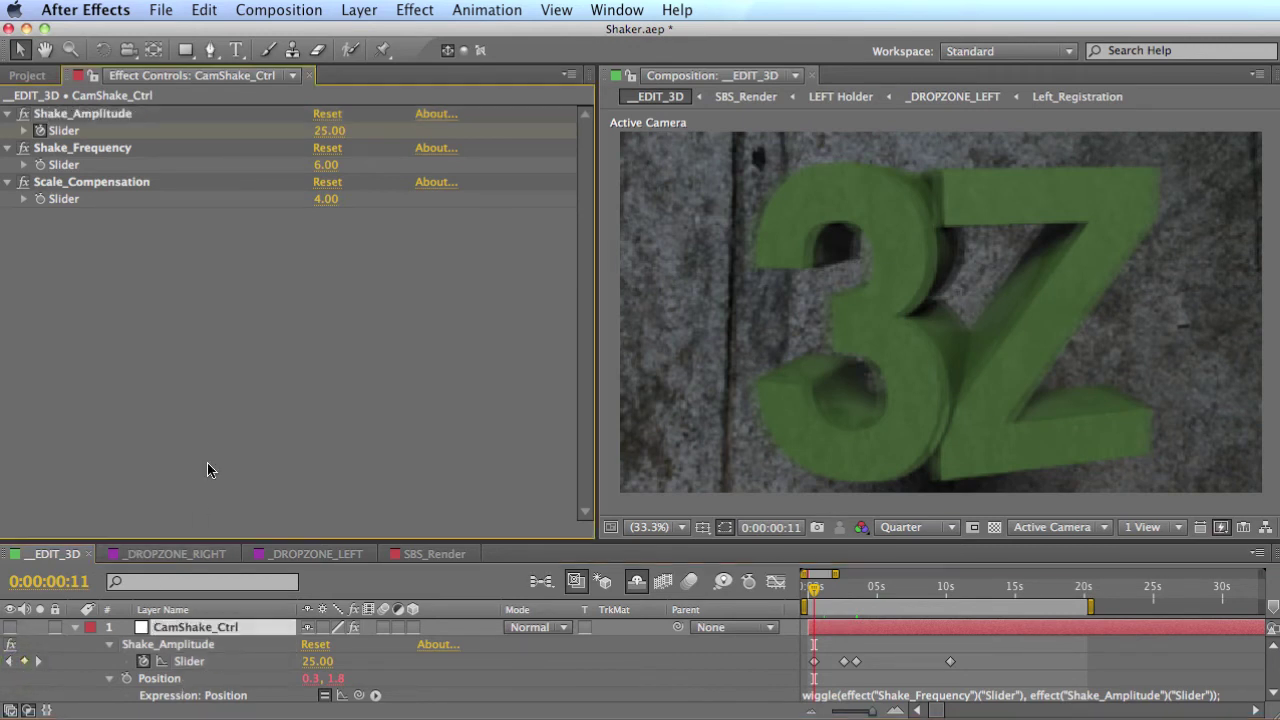
pyautogui.click(40, 205)
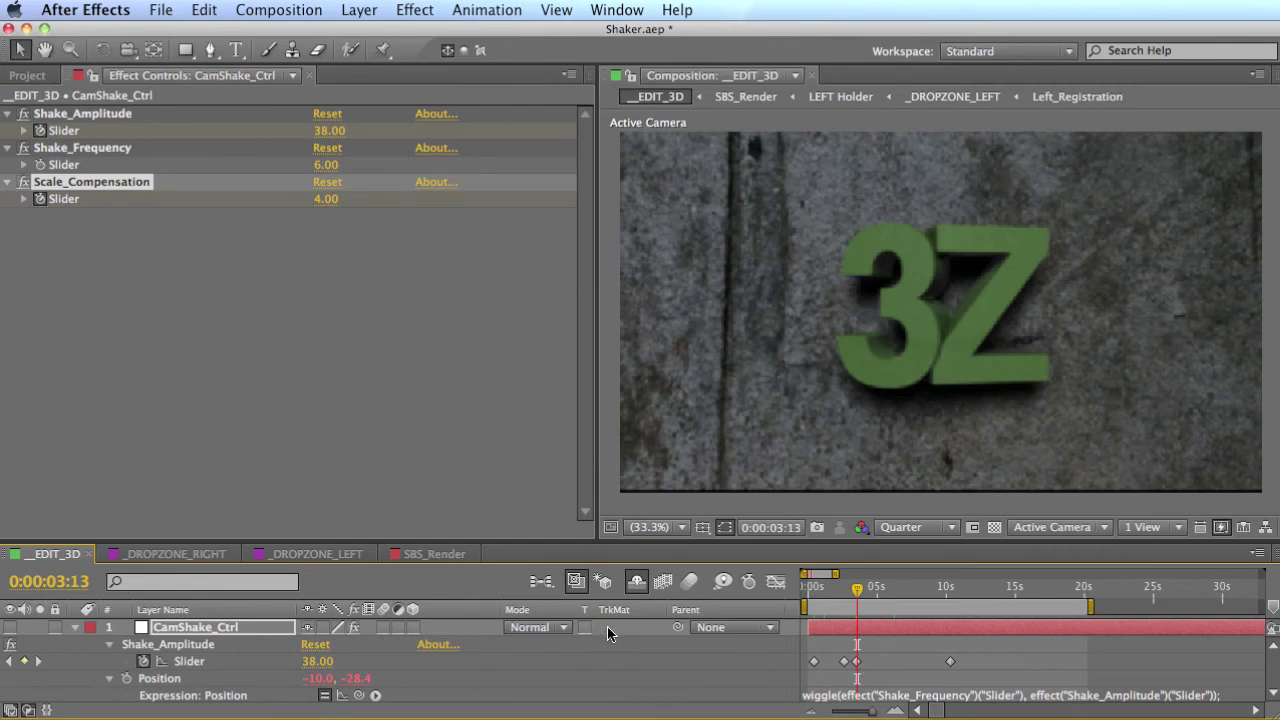
# Set Scale_Compensation to 6 at the second shake's peak, 0:00:03:13.
pyautogui.click(330, 205)
pyautogui.moveTo(330, 198); pyautogui.dragTo(333, 198)
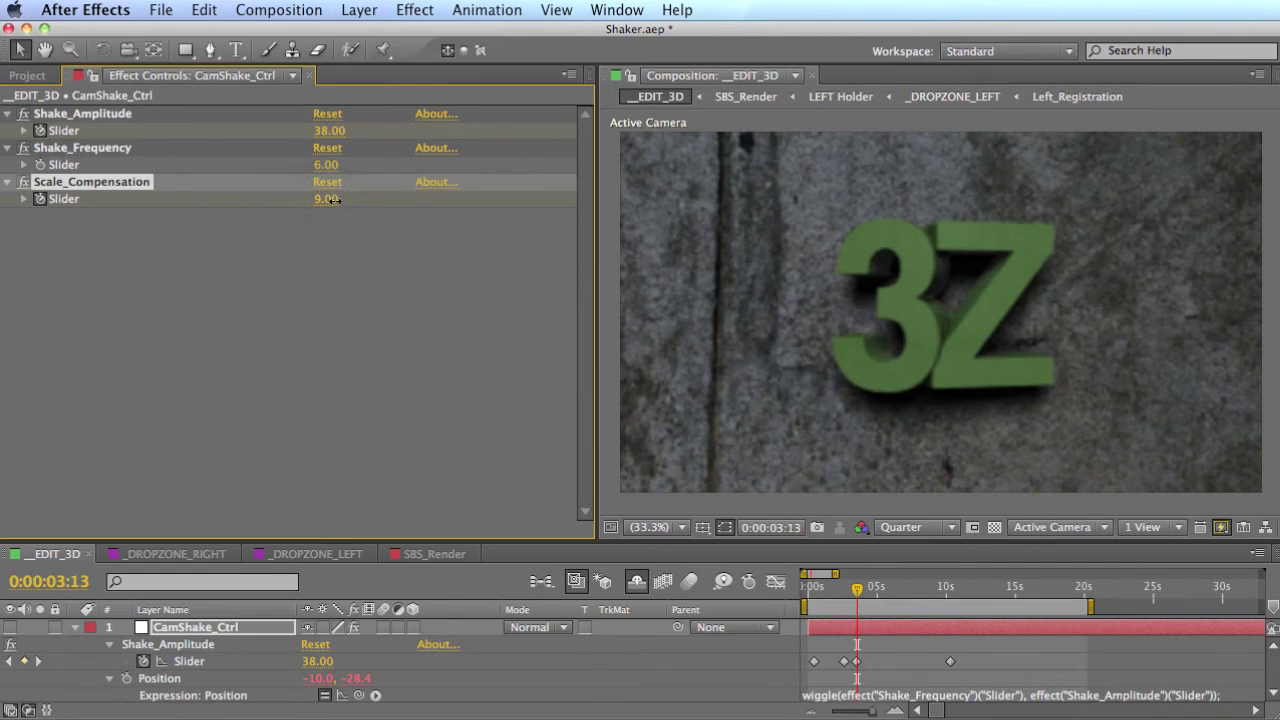
pyautogui.click(333, 213)
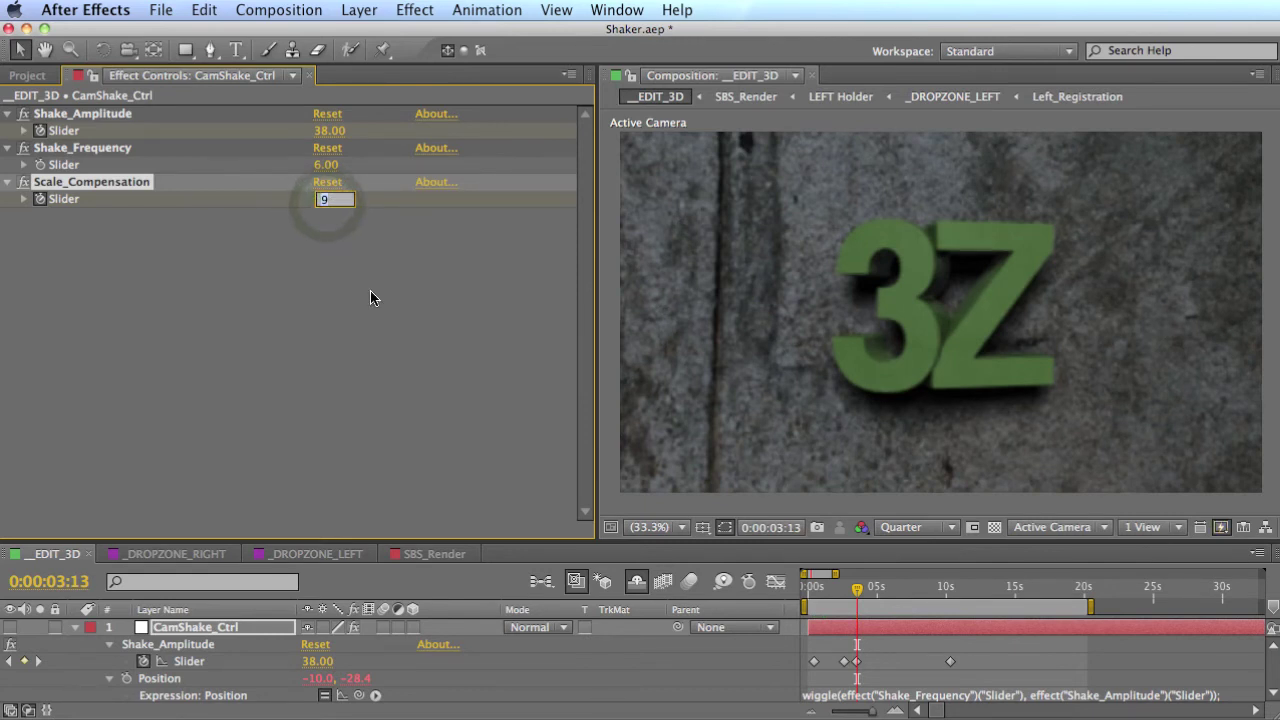
pyautogui.write('6')
# Preview the composition with both shakes and review the second shake up to 0:00:05:00.
pyautogui.moveTo(870, 588)
pyautogui.mouseDown()
pyautogui.moveTo(893, 592)
pyautogui.moveTo(836, 595)
pyautogui.moveTo(875, 597)
pyautogui.mouseUp()
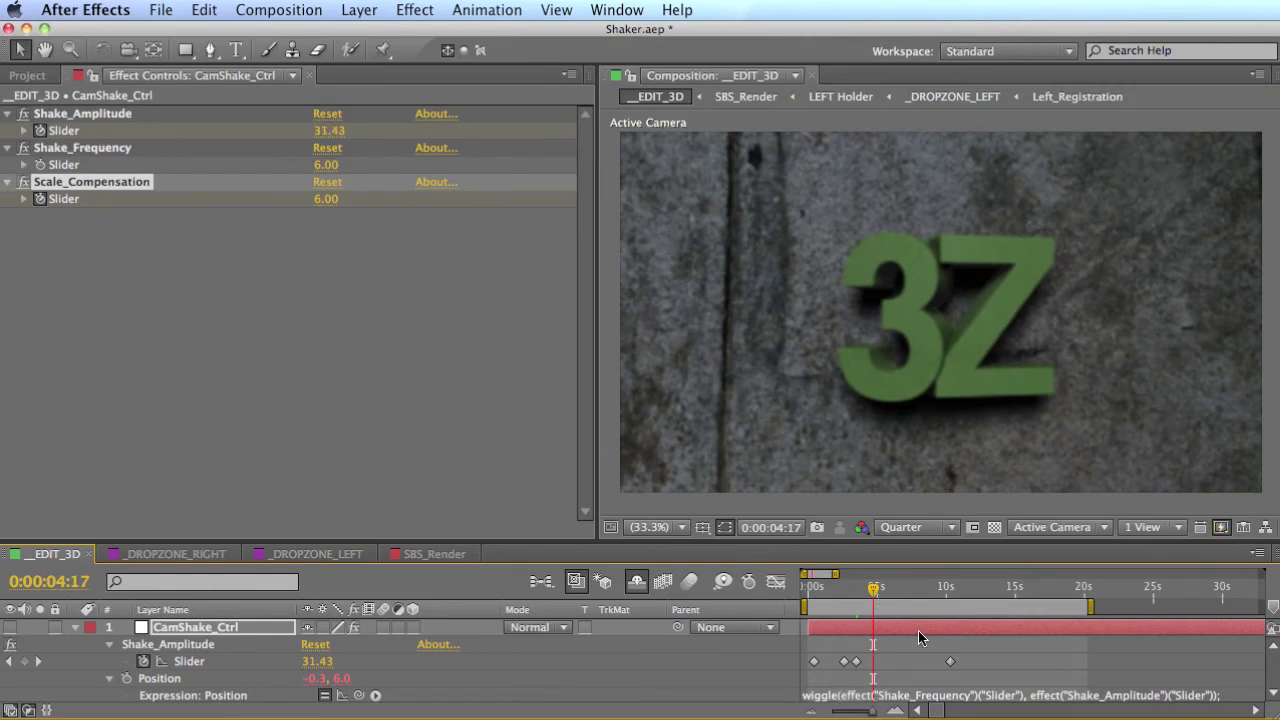
pyautogui.press('KP_0')
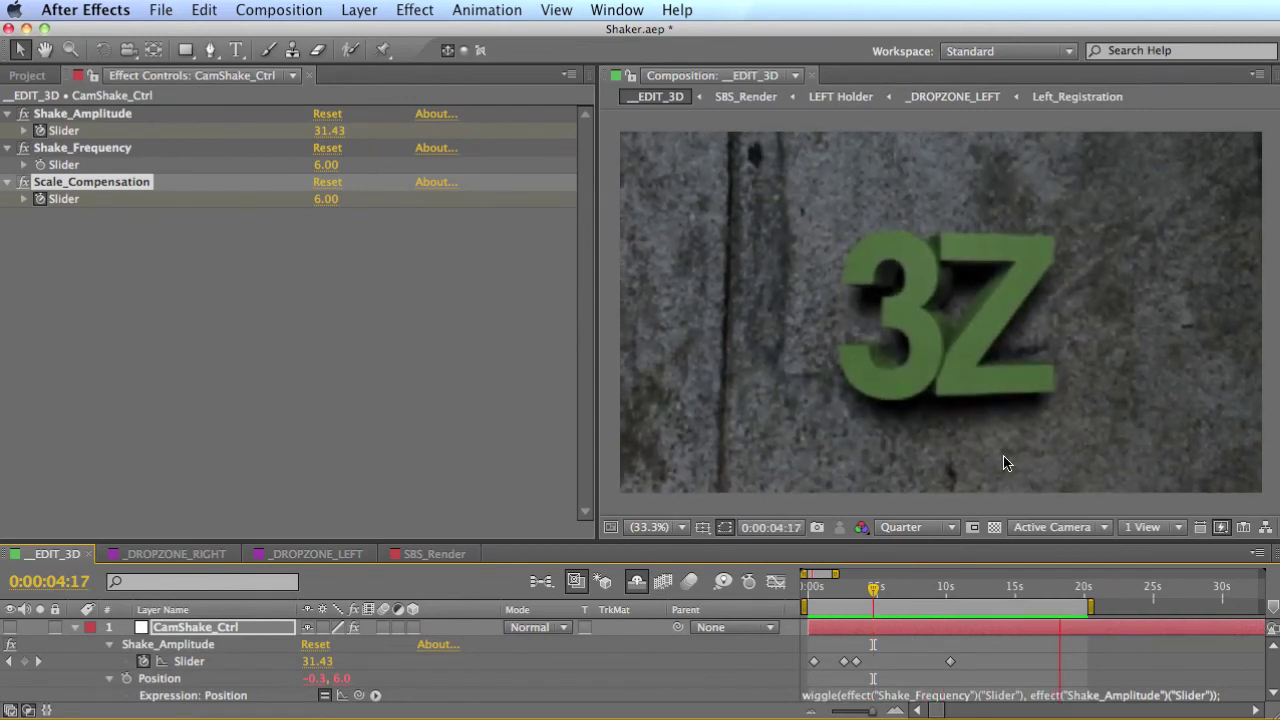
pyautogui.click(321, 252)
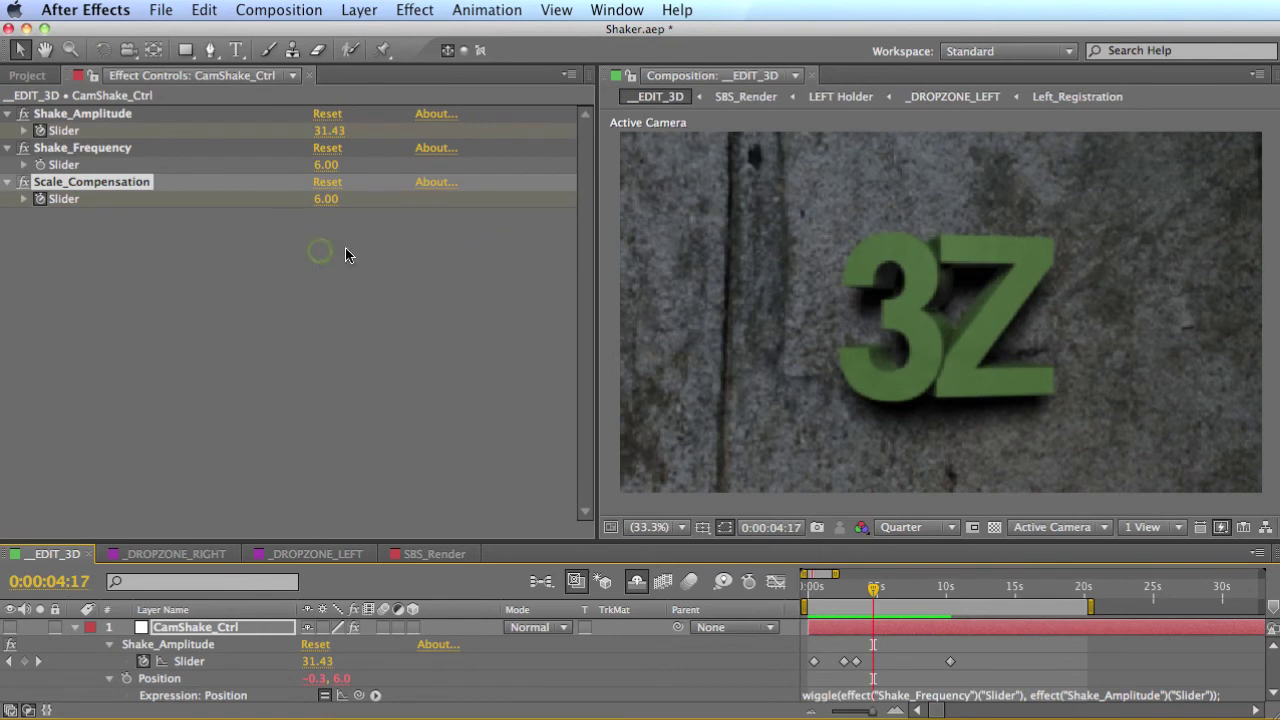
pyautogui.moveTo(848, 593); pyautogui.dragTo(876, 590)
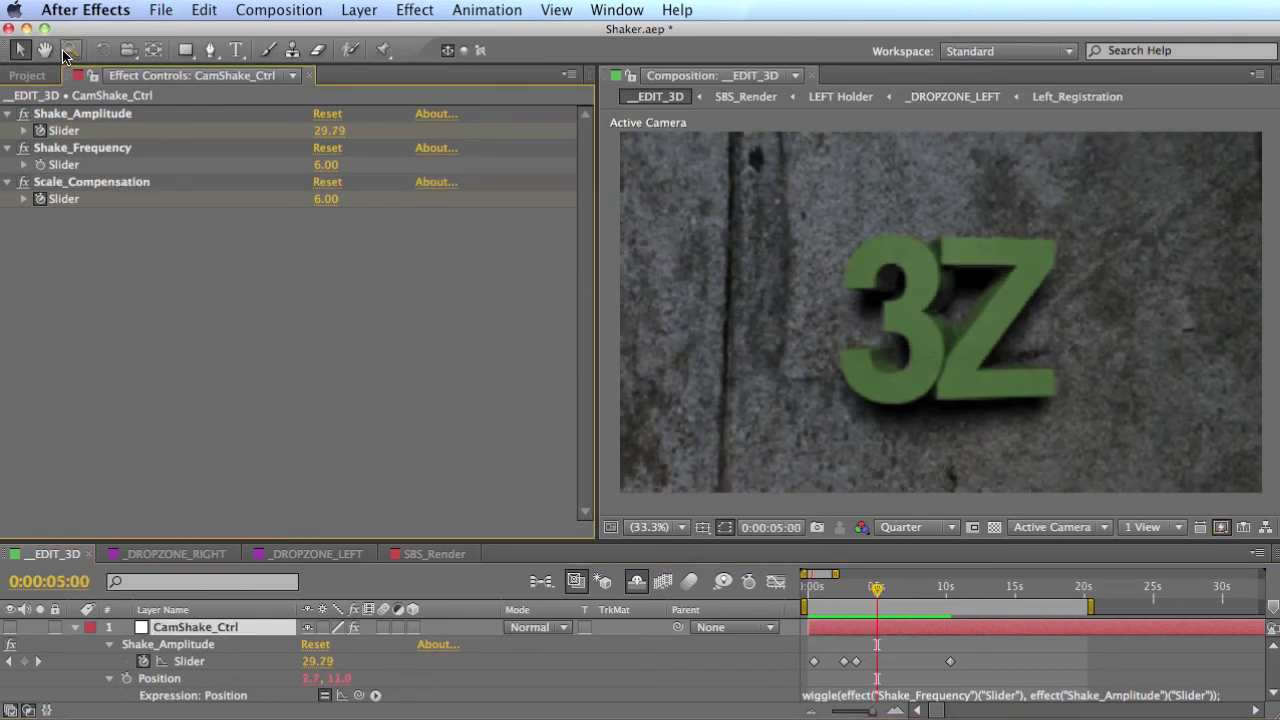
# Open the R&C_Anaglyph composition from the _PREVIEW folder of the project.
pyautogui.click(27, 75)
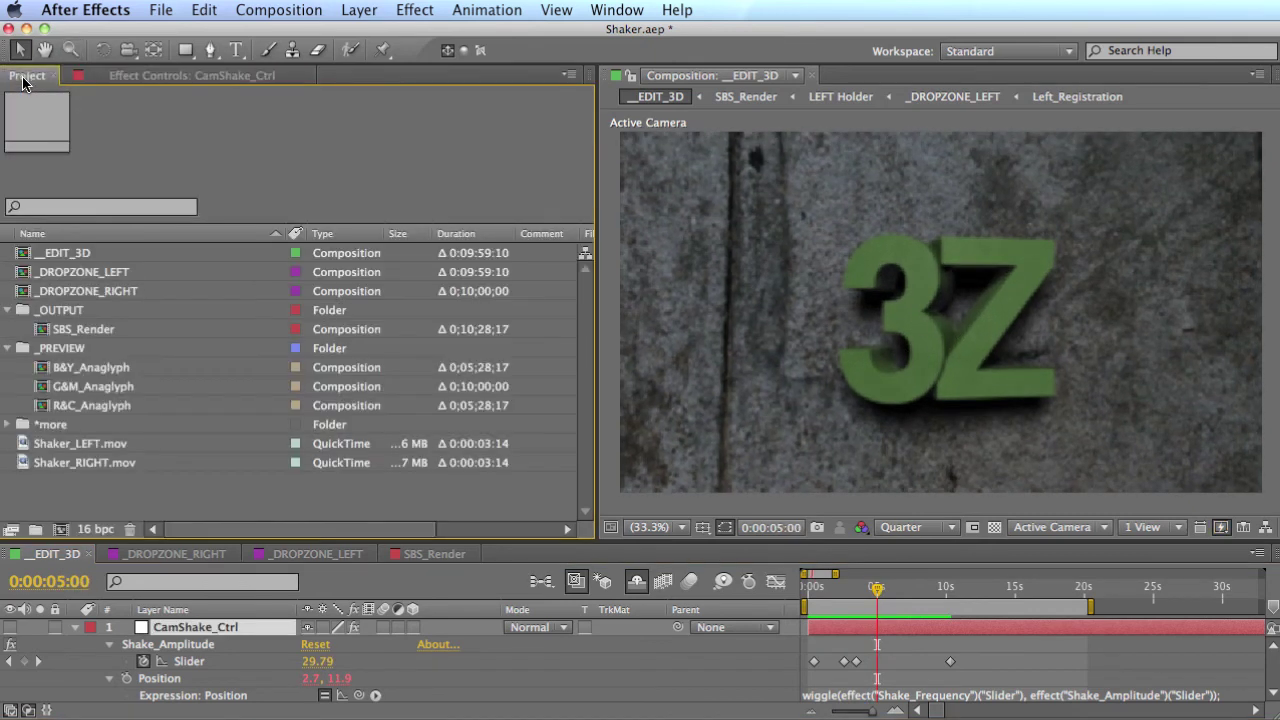
pyautogui.click(94, 405)
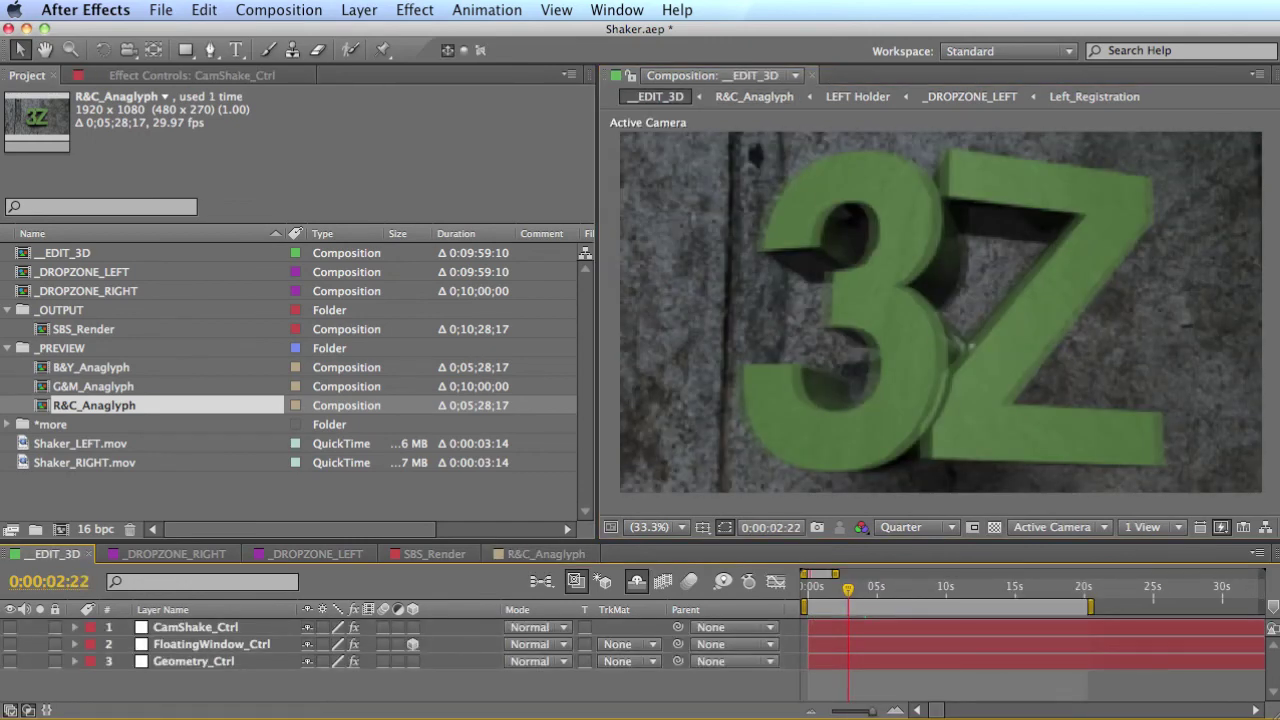
# Try a Convergence of 5.58 on Geometry_Ctrl, undo it and reselect the CamShake_Ctrl layer.
pyautogui.click(215, 646)
pyautogui.click(200, 663)
pyautogui.click(210, 75)
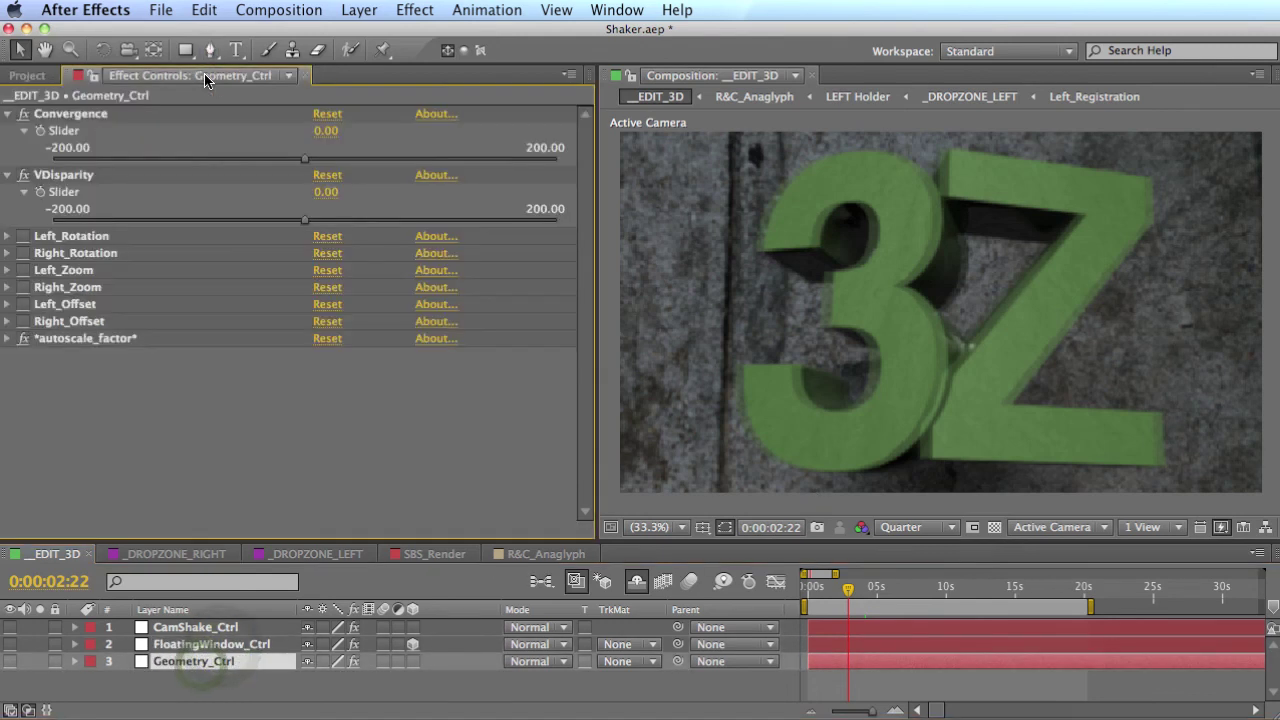
pyautogui.moveTo(305, 159); pyautogui.dragTo(313, 172)
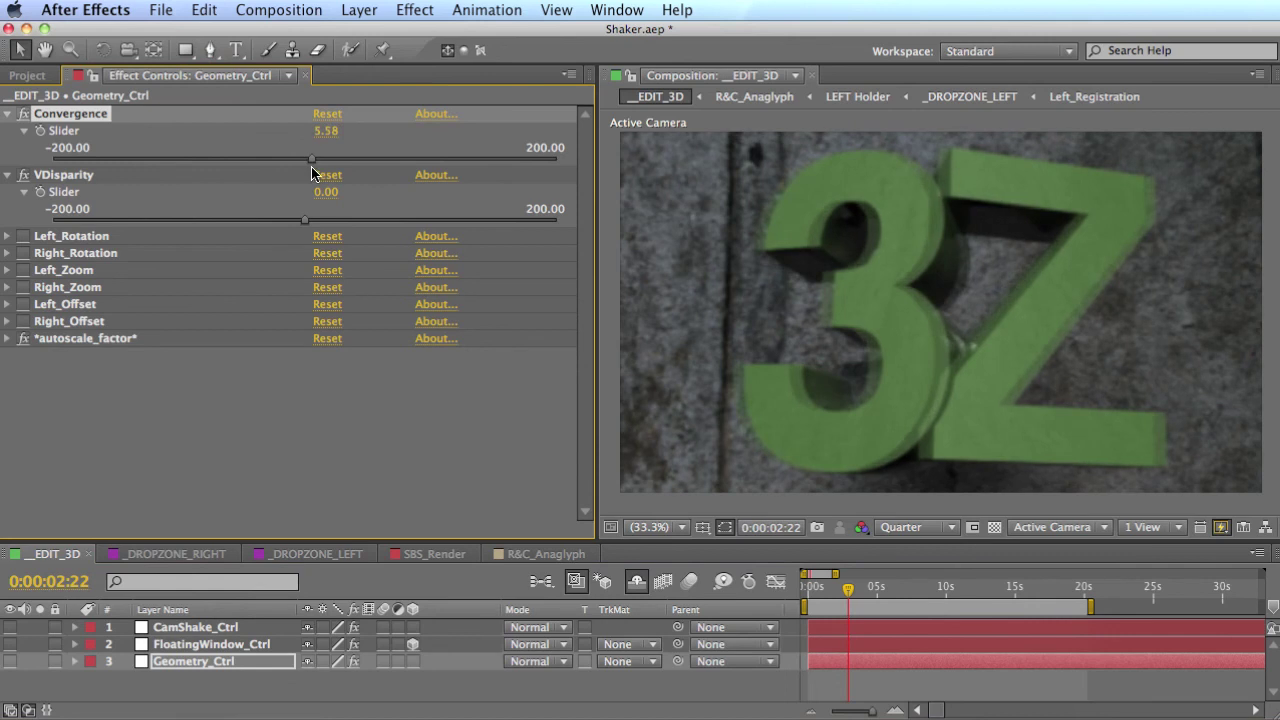
pyautogui.press('super+z')
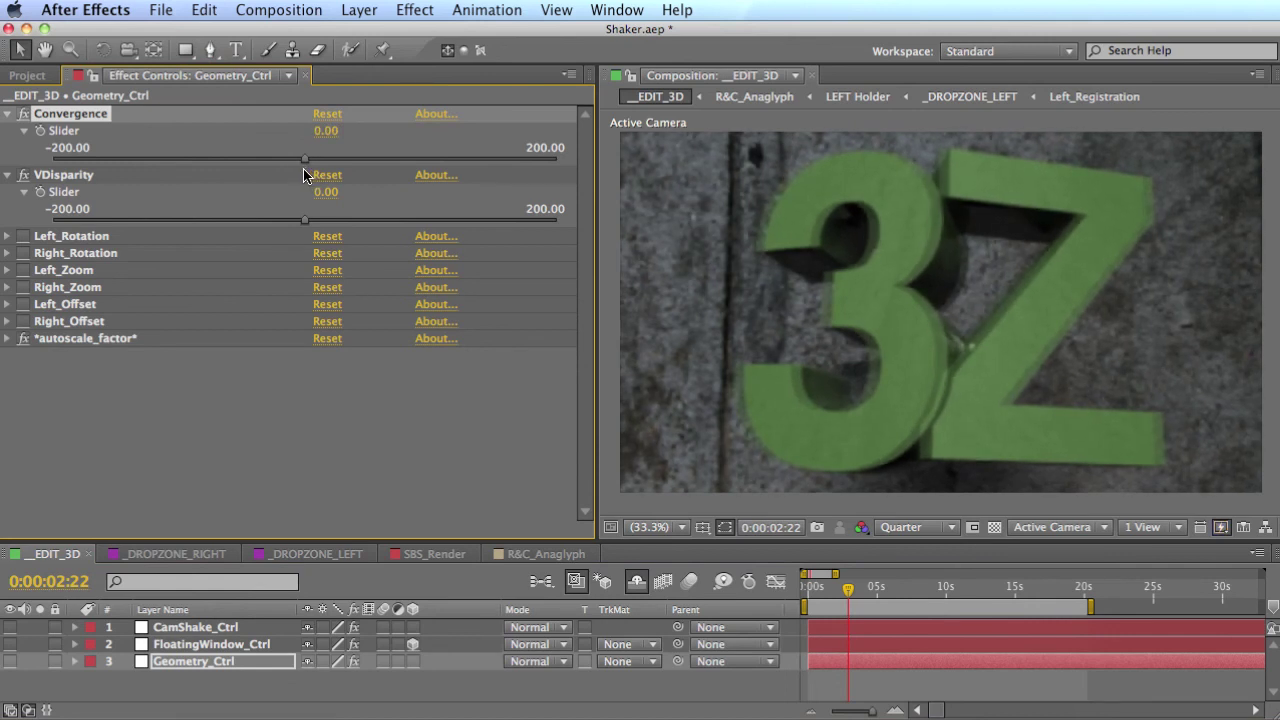
pyautogui.click(268, 630)
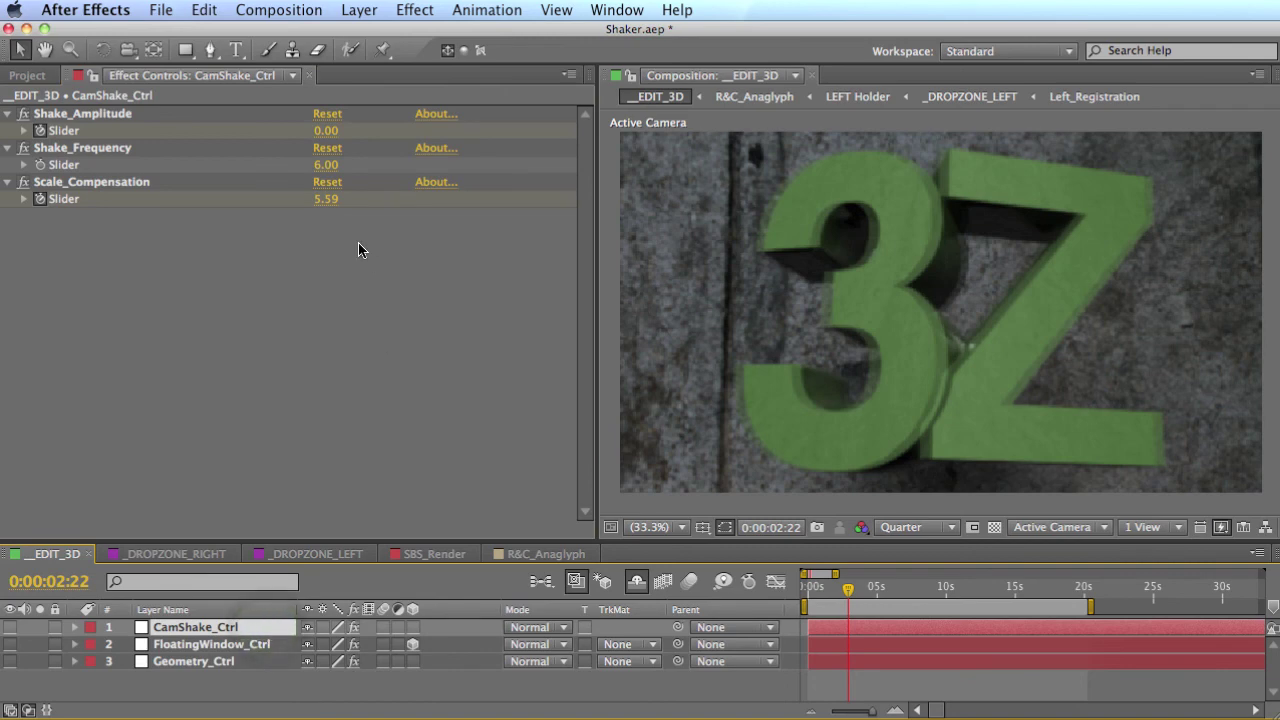